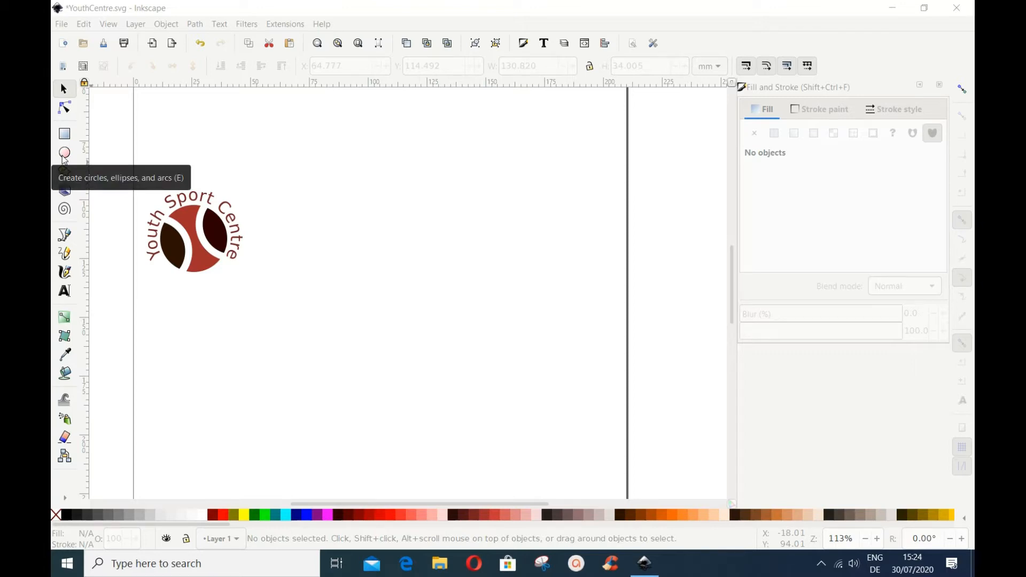
Draw a circle of about 15.4 mm radius beside the logo and review its fill, stroke paint and stroke style.
click(64, 155)
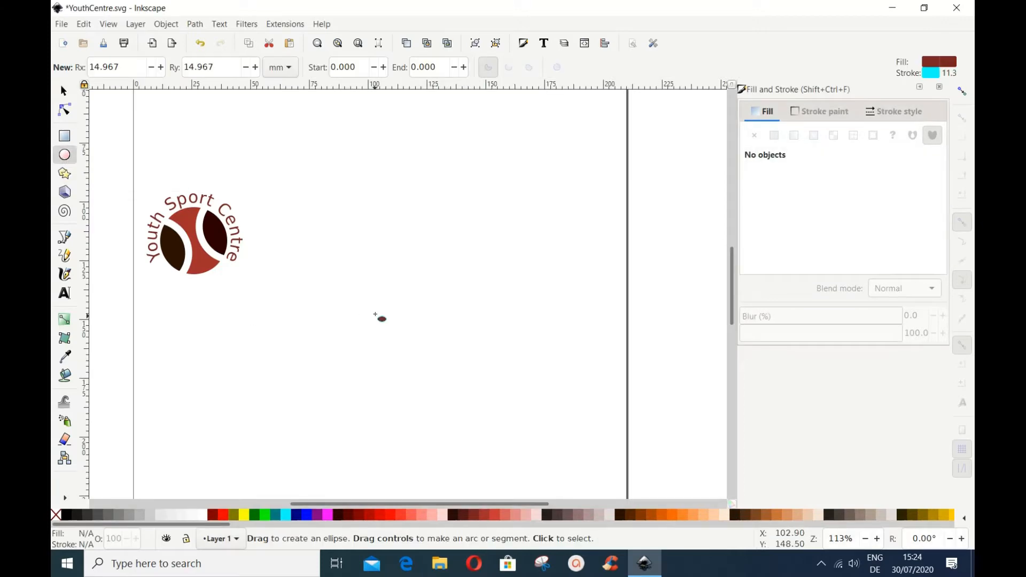
drag(365, 303, 401, 334)
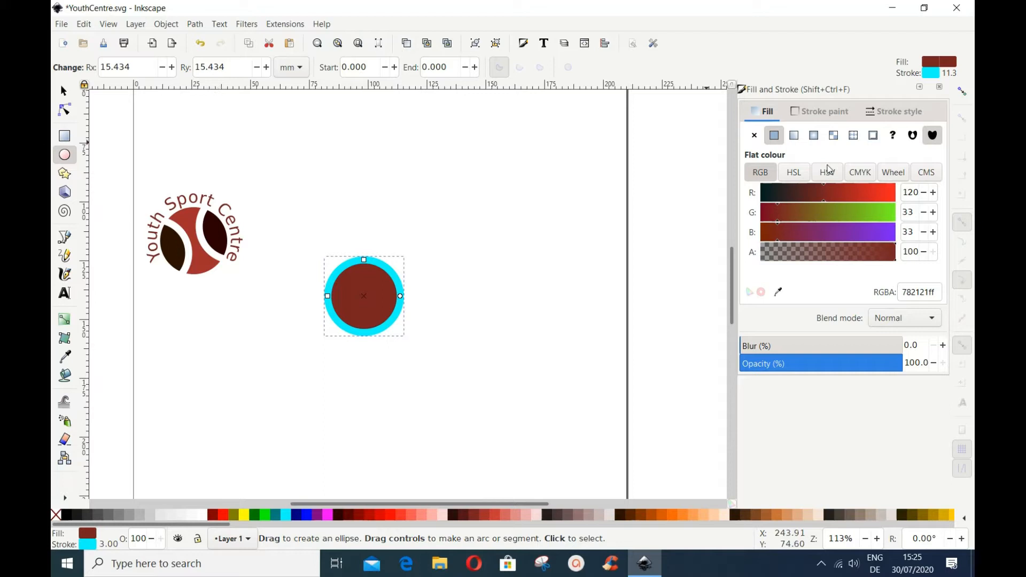
click(165, 24)
click(184, 53)
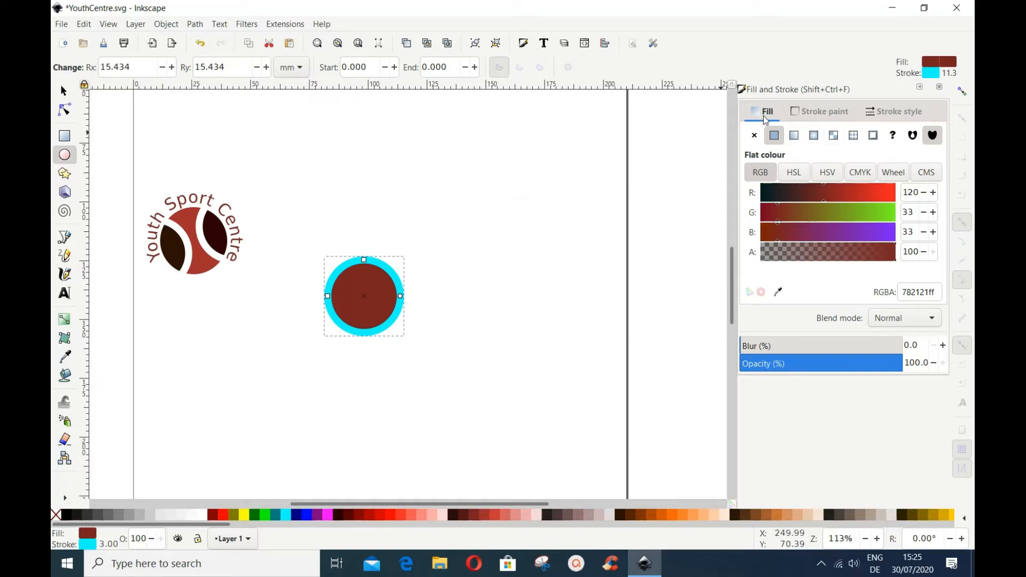
click(832, 119)
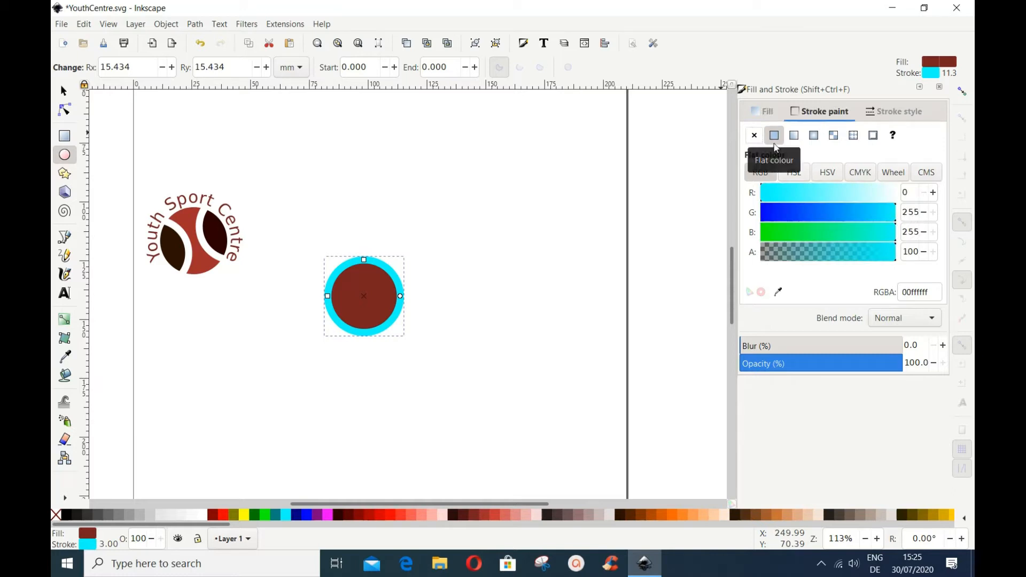
click(893, 117)
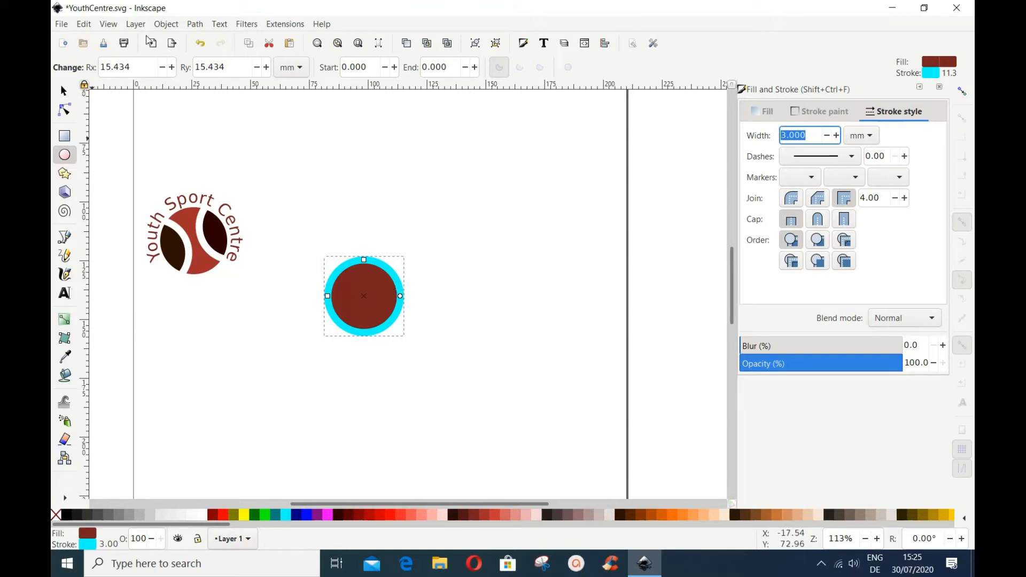
Convert the circle to a path and its cyan stroke to a separate path.
click(64, 92)
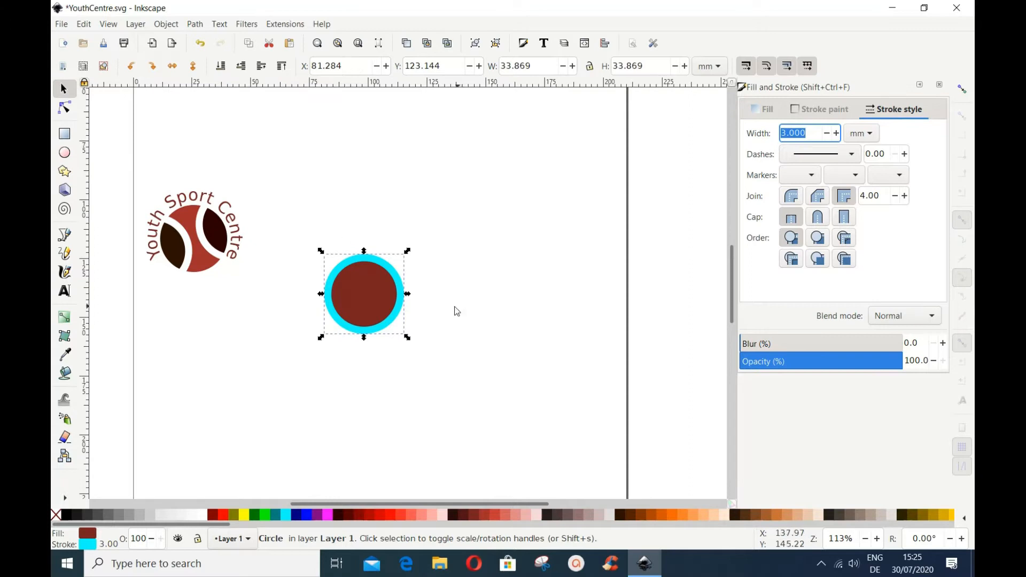
click(195, 24)
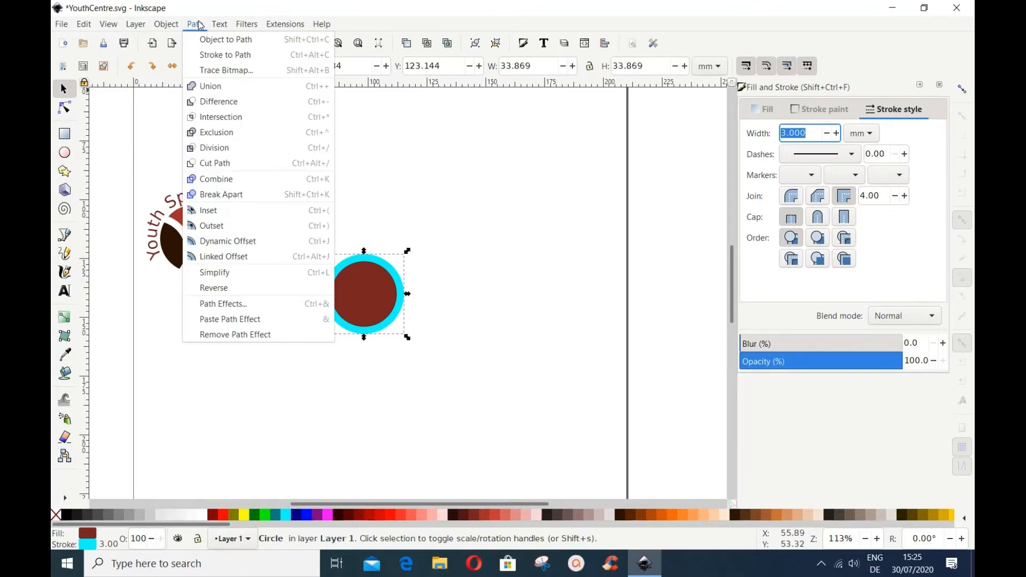
click(205, 40)
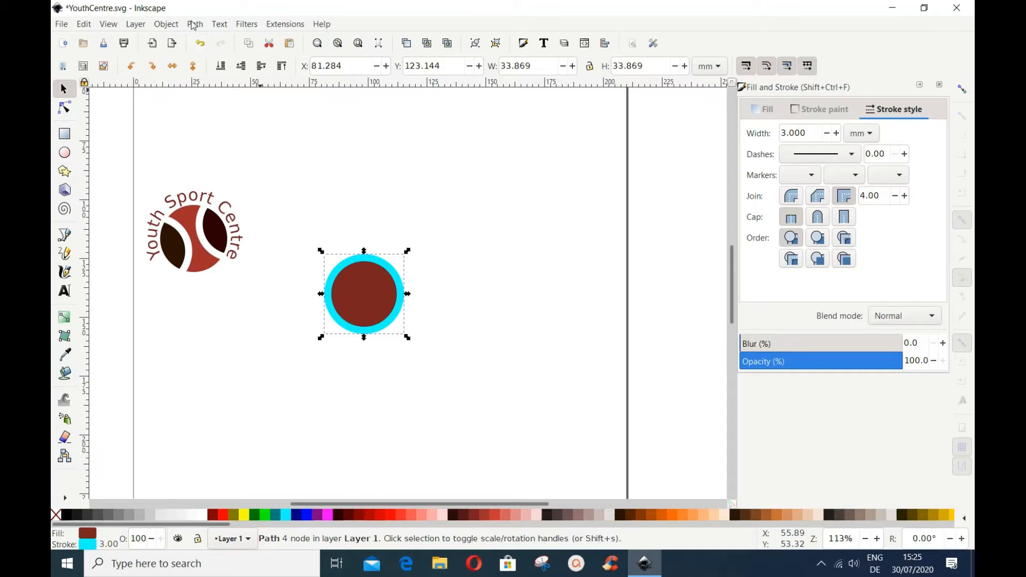
click(196, 25)
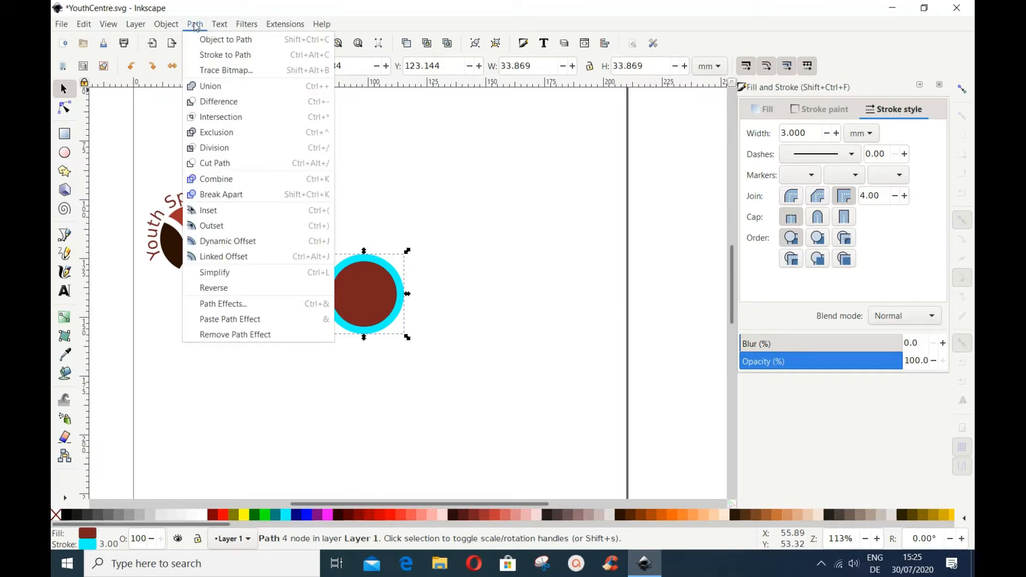
click(216, 55)
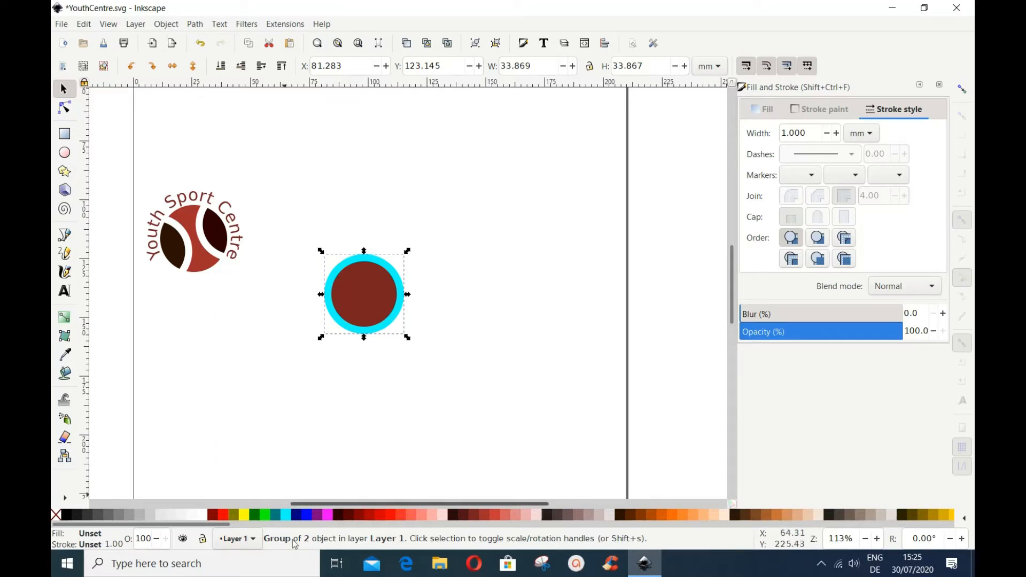
Ungroup the converted circle and move the cyan ring off the red disc to about X 162, Y 112 mm.
click(166, 25)
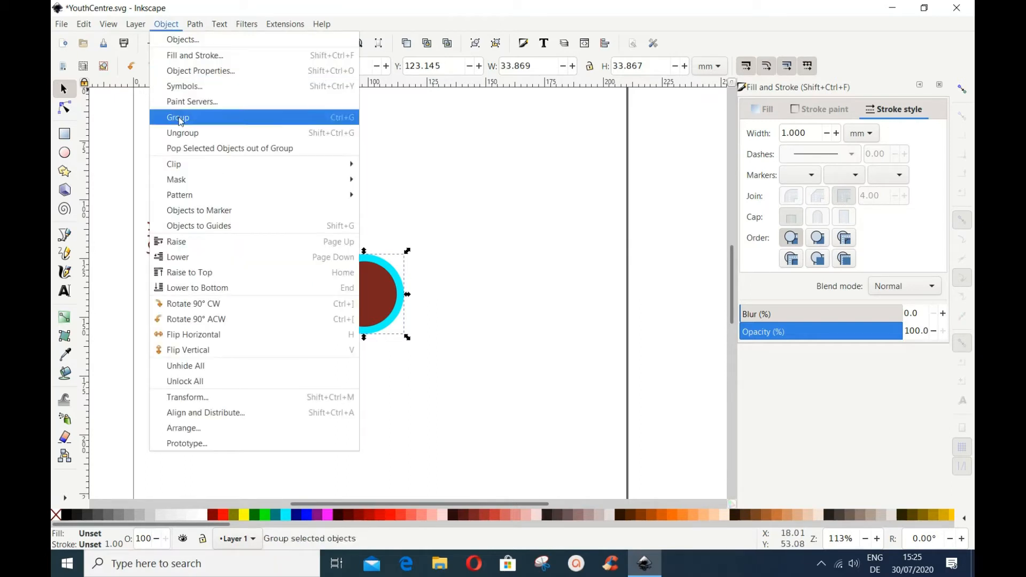
click(182, 134)
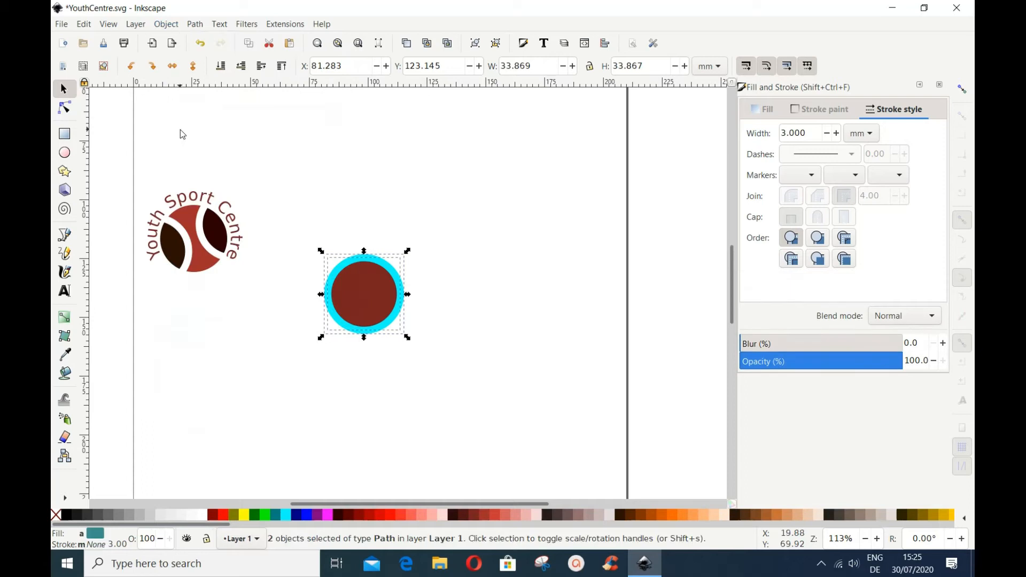
click(510, 360)
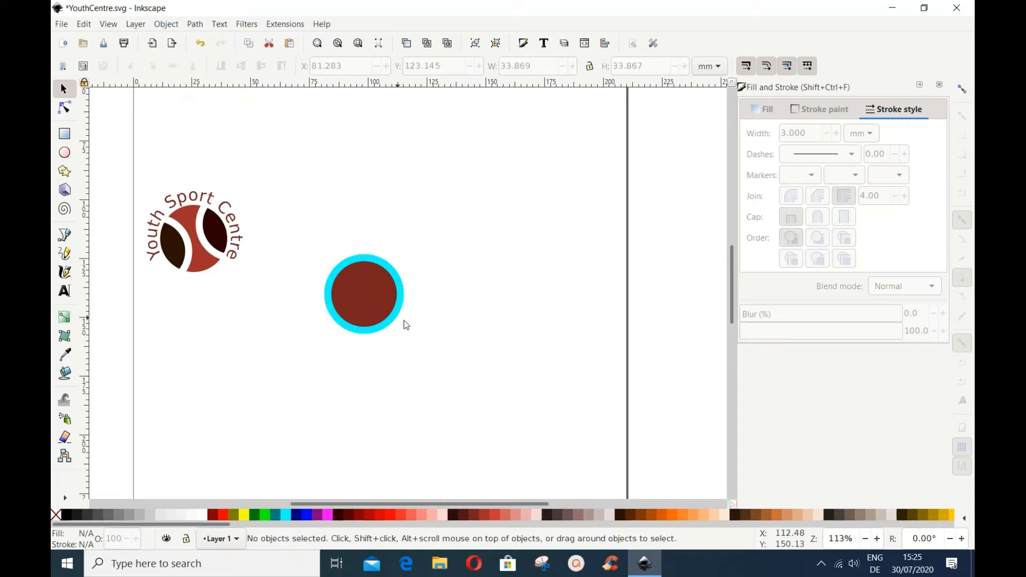
drag(396, 310, 585, 284)
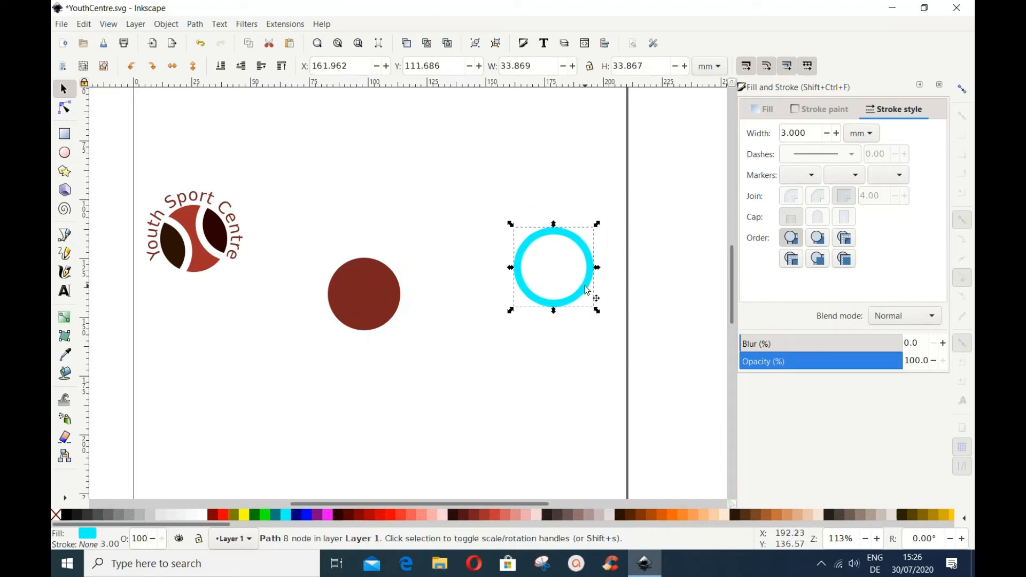
Duplicate the cyan ring and place the copy over the red disc's upper-right part, at about X 97, Y 114 mm.
right_click(585, 291)
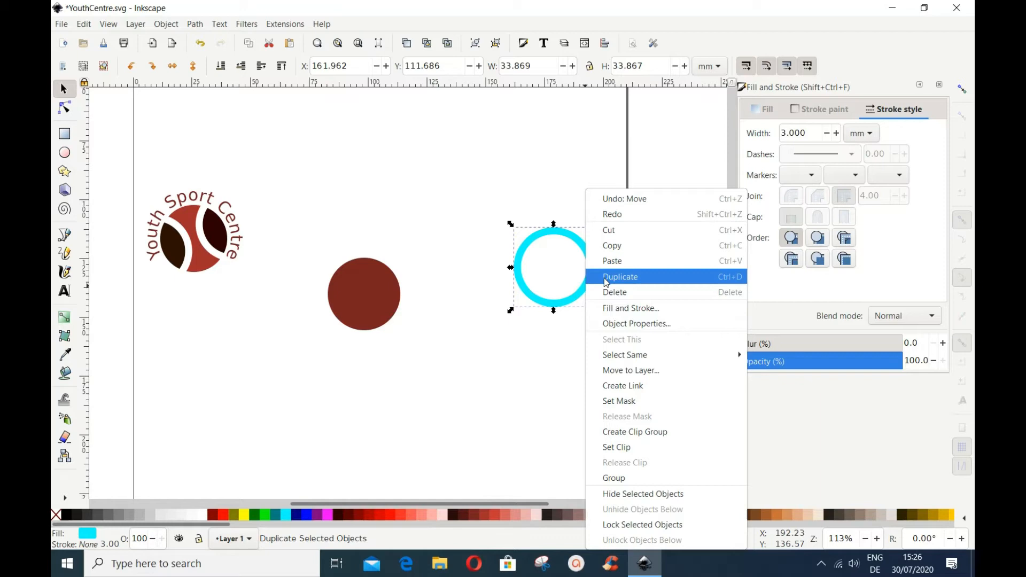
click(606, 277)
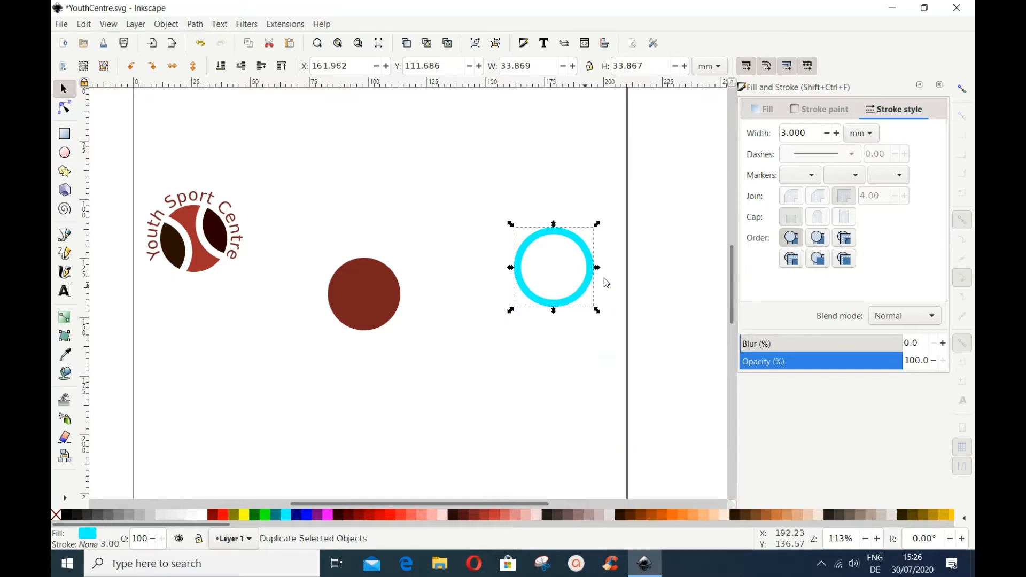
click(83, 24)
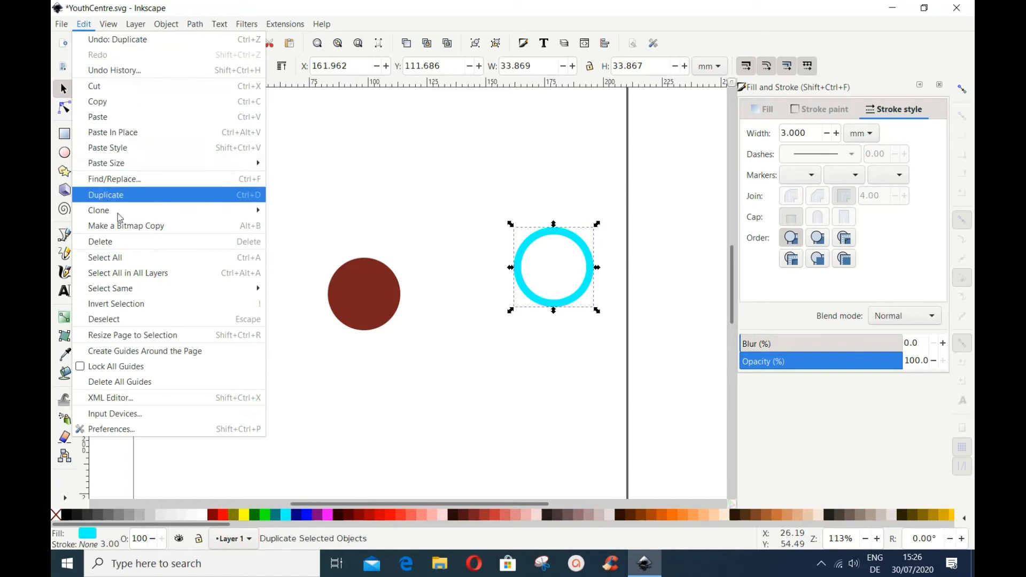
click(431, 408)
drag(579, 244, 422, 254)
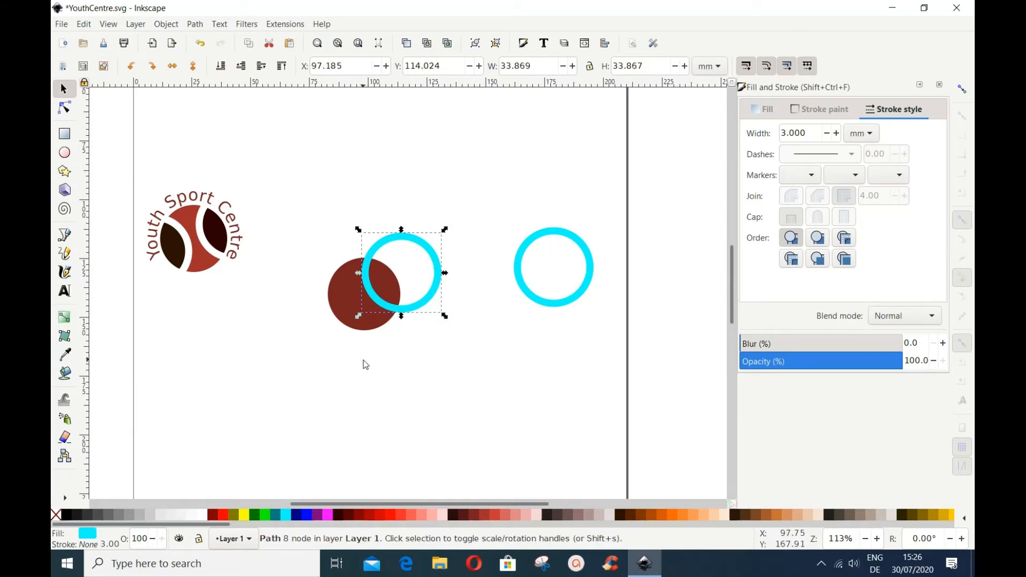
Cut the overlapping cyan ring out of the red disc with the Difference operation.
key(shift)
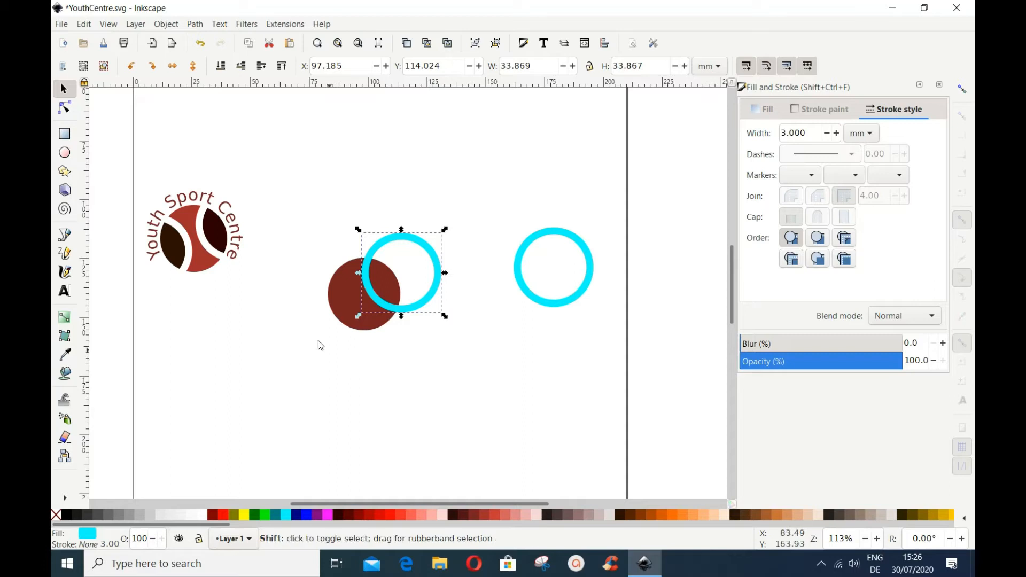
shift+click(335, 307)
click(196, 24)
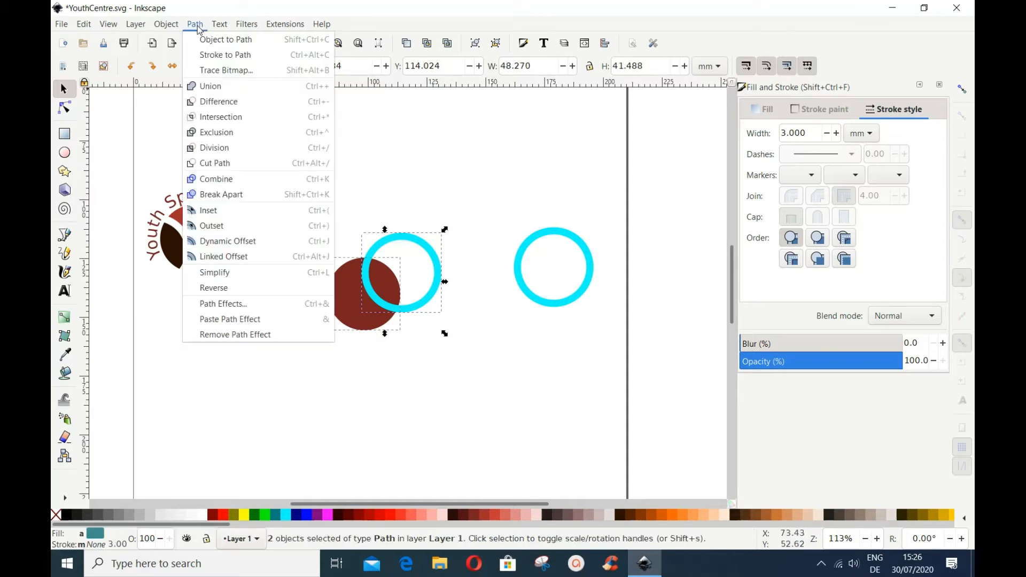
click(219, 102)
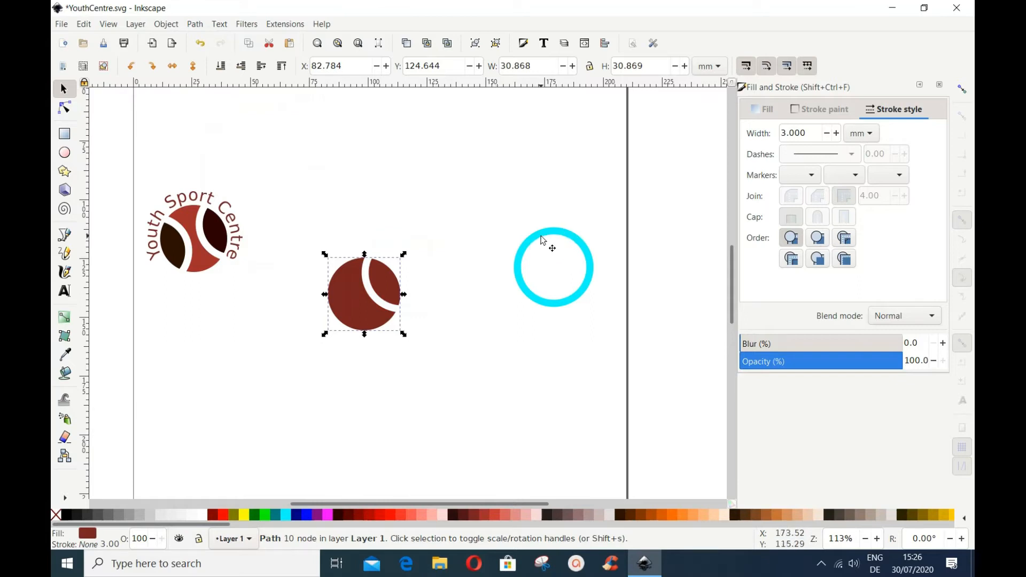
Duplicate the remaining cyan ring and place the copy over the disc's lower-left part, at about X 64, Y 130 mm.
right_click(541, 240)
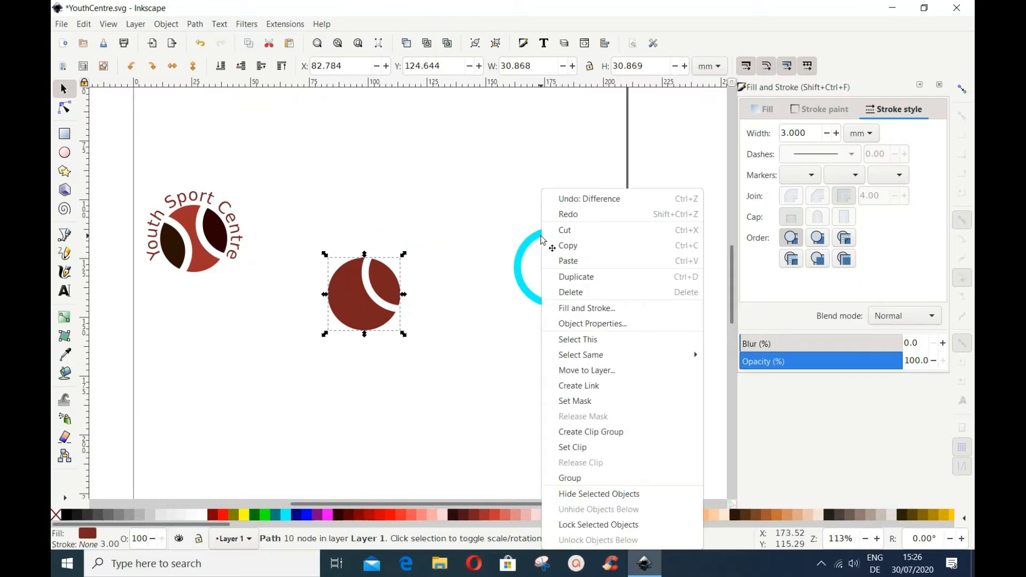
click(522, 258)
click(522, 262)
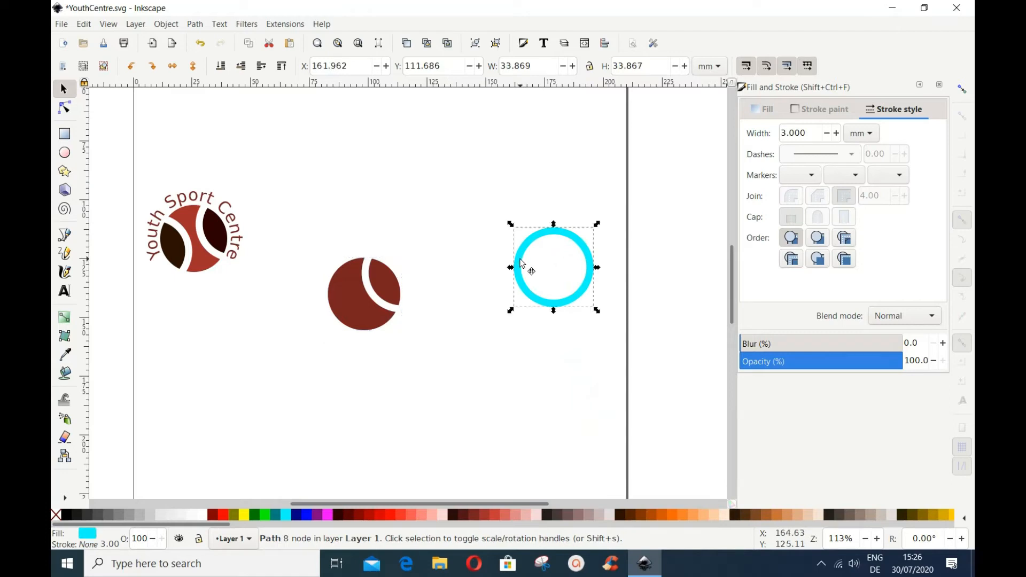
right_click(521, 261)
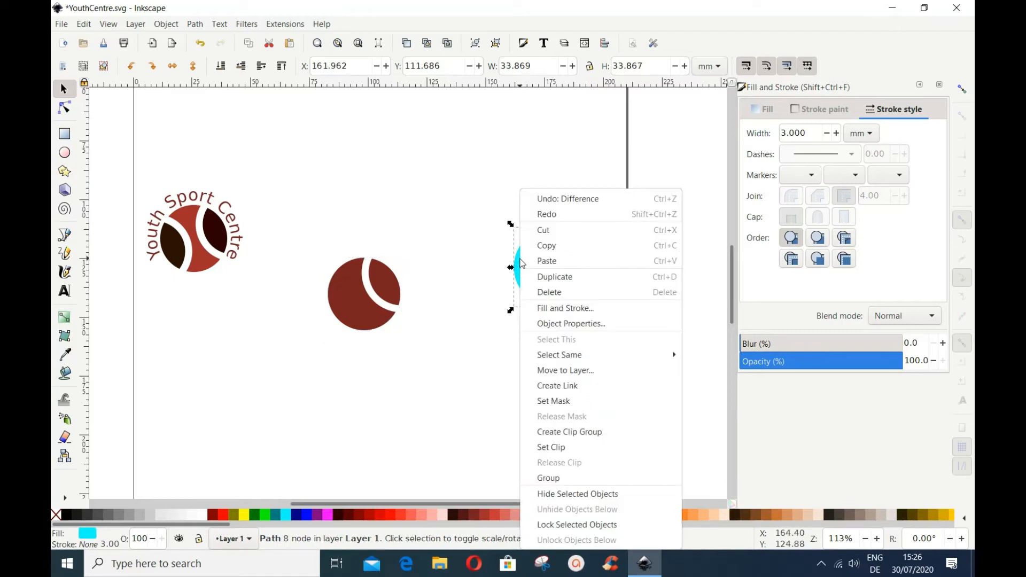
click(558, 277)
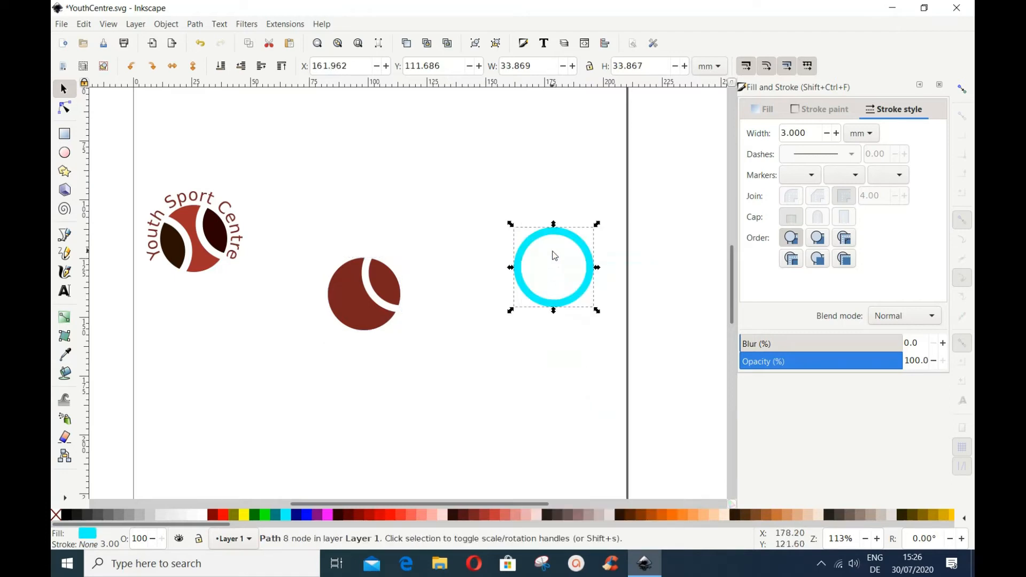
drag(556, 236, 315, 282)
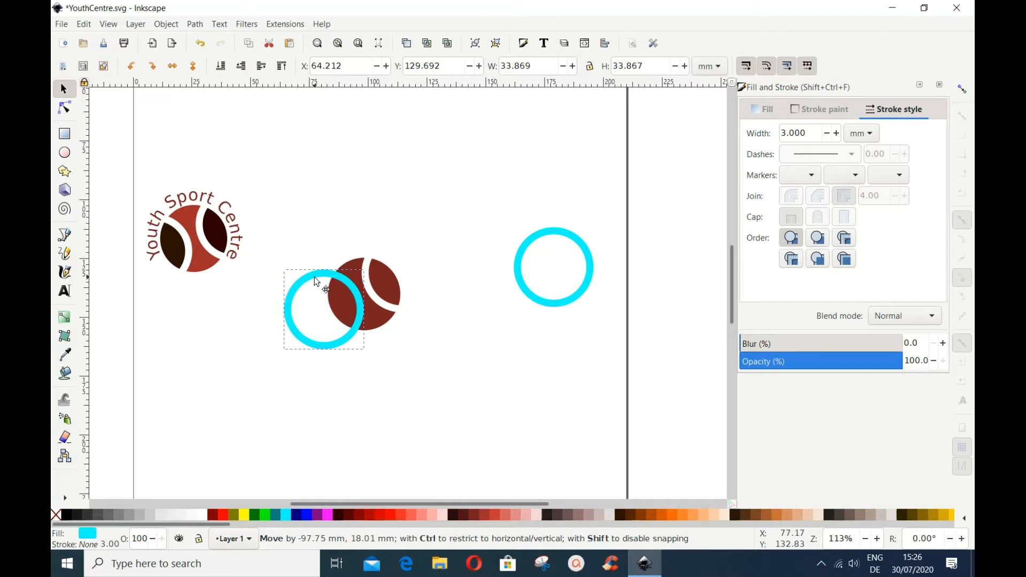
drag(316, 281, 316, 281)
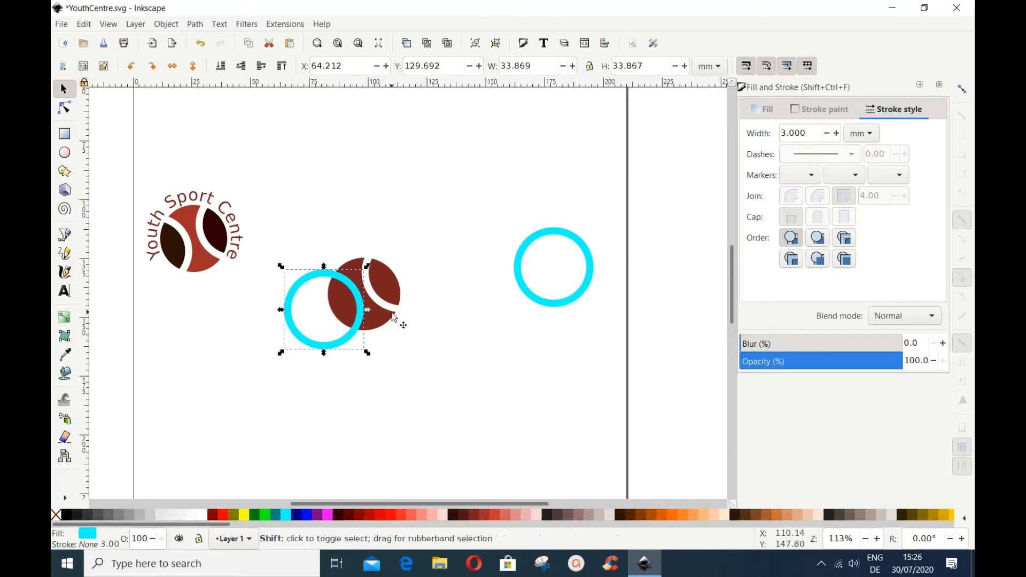
Subtract the lower-left ring copy from the red ball shape using Difference.
shift+click(374, 320)
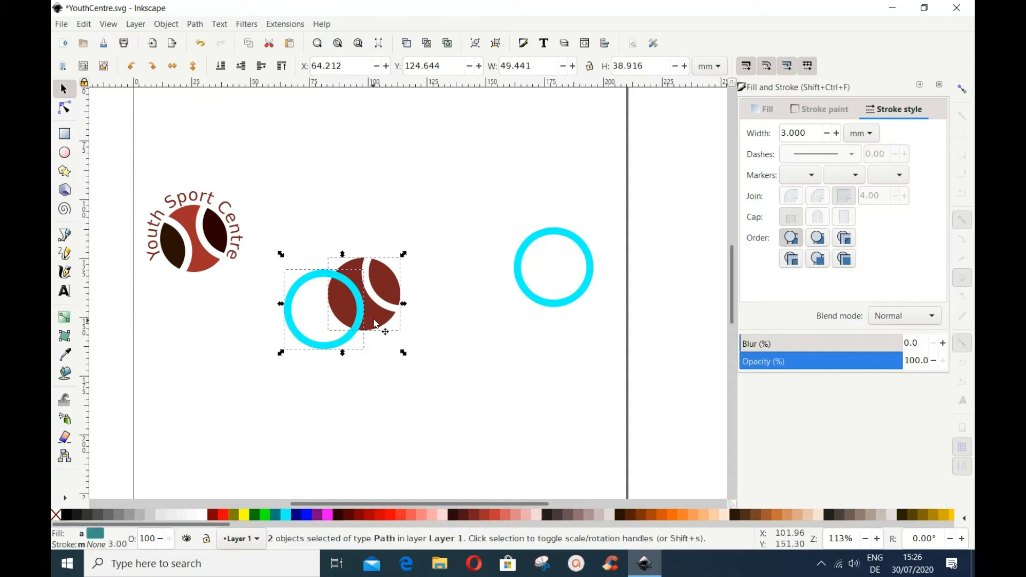
click(195, 24)
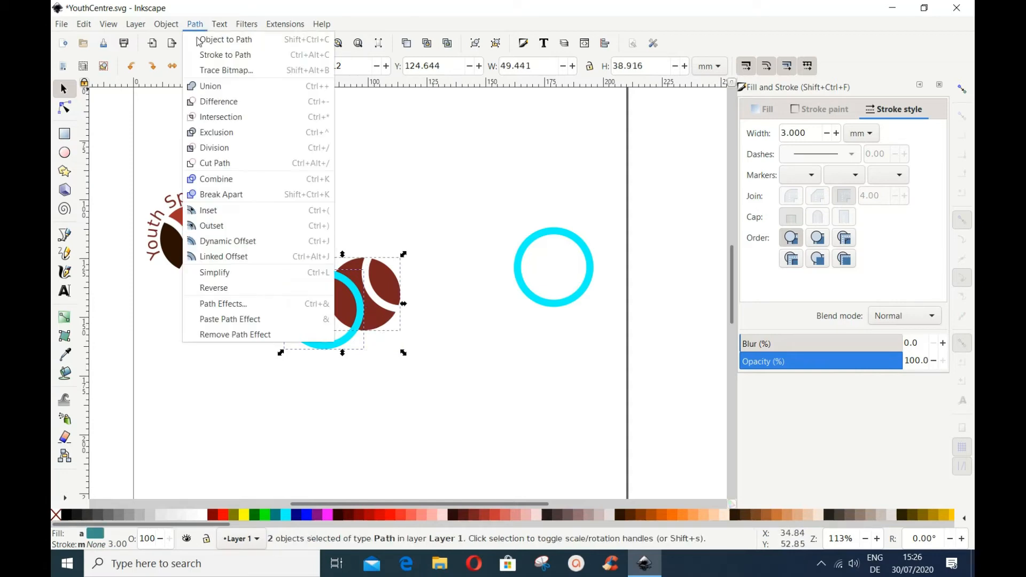
click(209, 102)
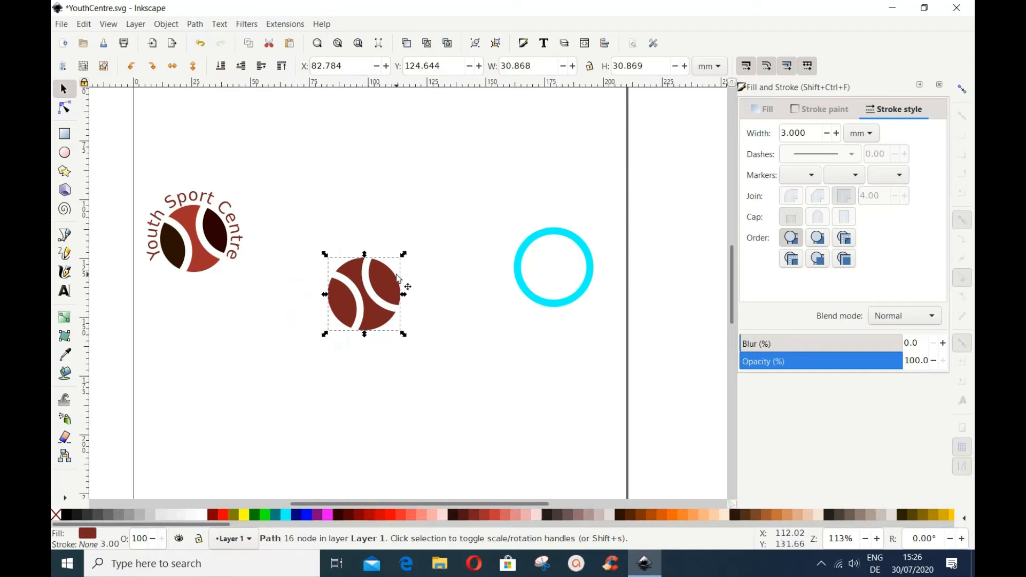
Break the cut ball apart into separate pieces and select only its upper-right piece.
click(376, 319)
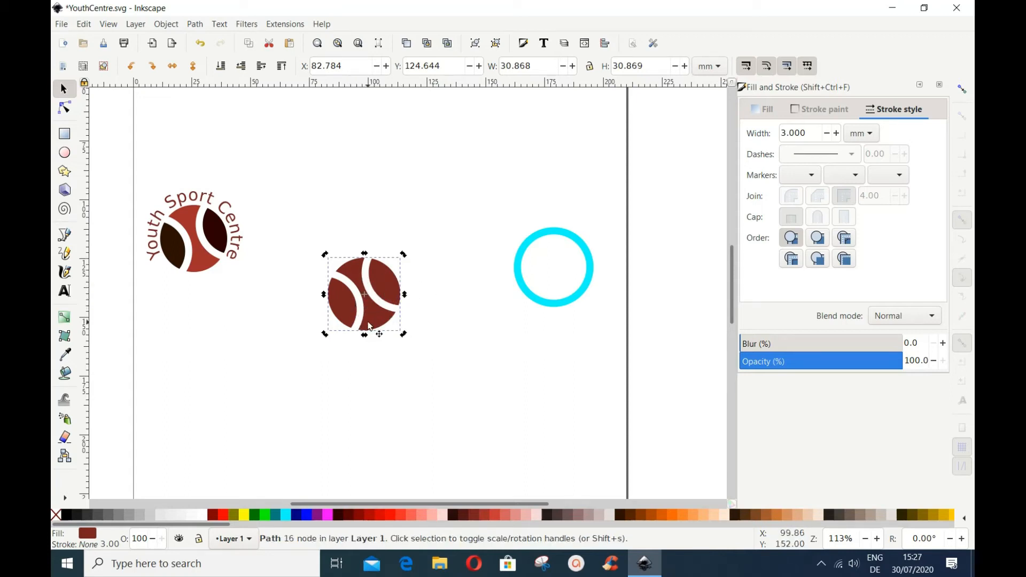
click(193, 25)
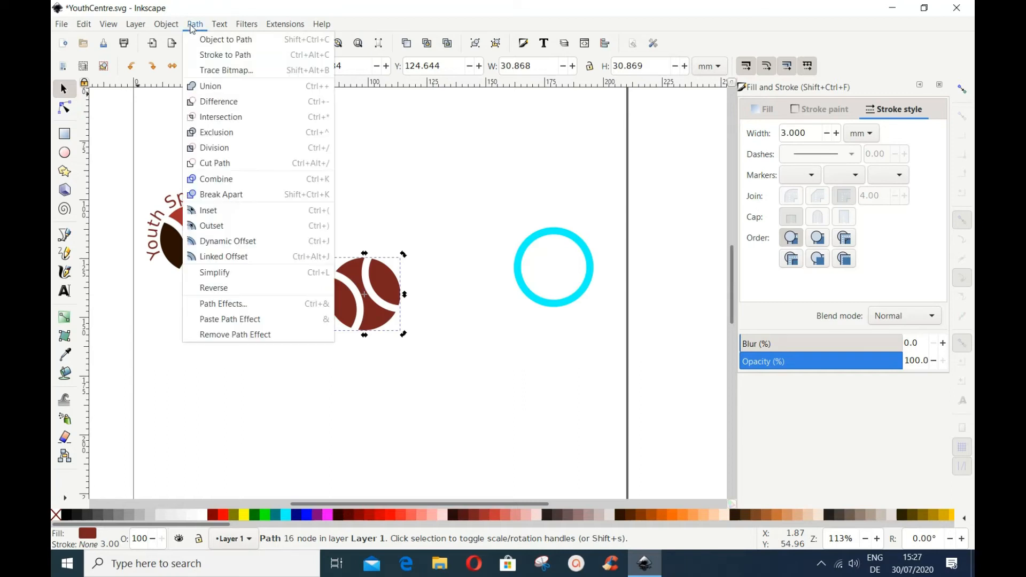
click(196, 196)
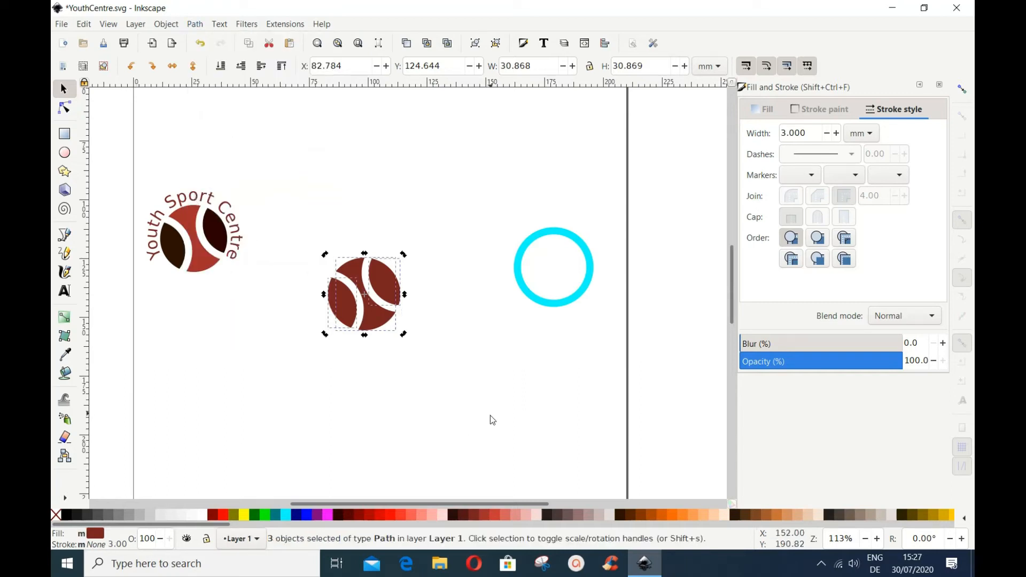
click(490, 354)
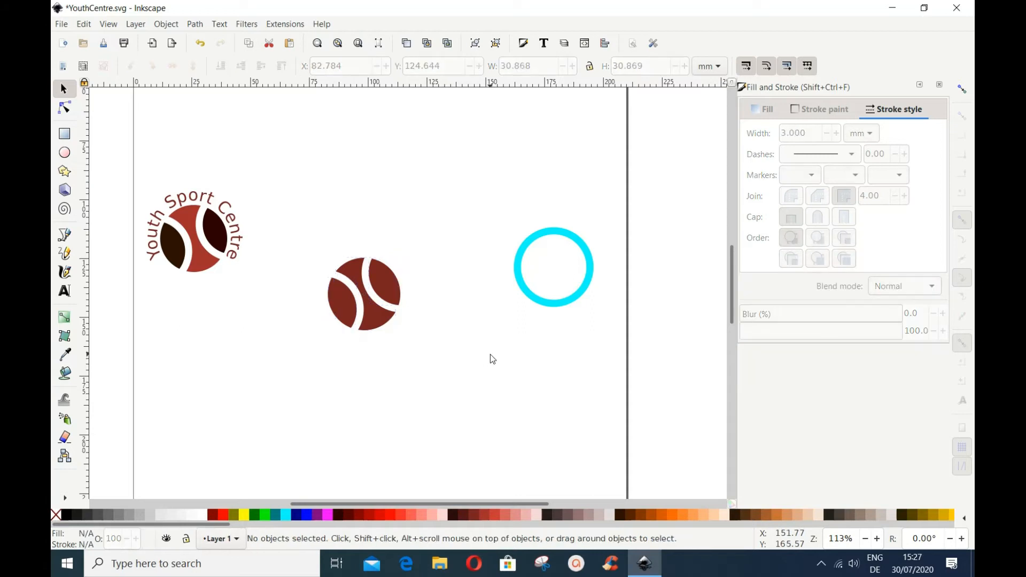
click(386, 282)
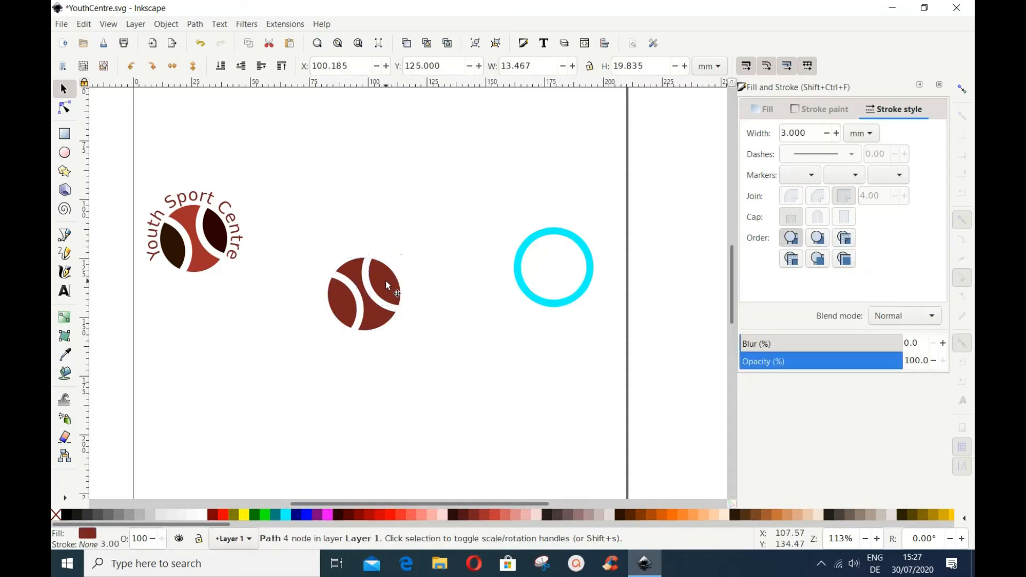
Fill the ball's two side pieces with dark brown #280B0B and its middle piece with red #A02C2C.
click(455, 517)
click(345, 308)
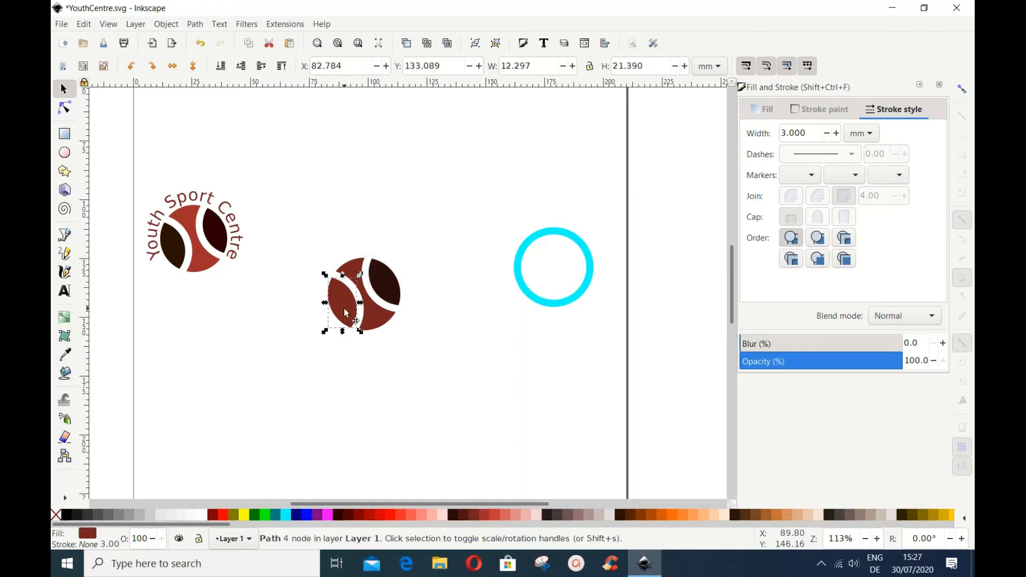
click(453, 516)
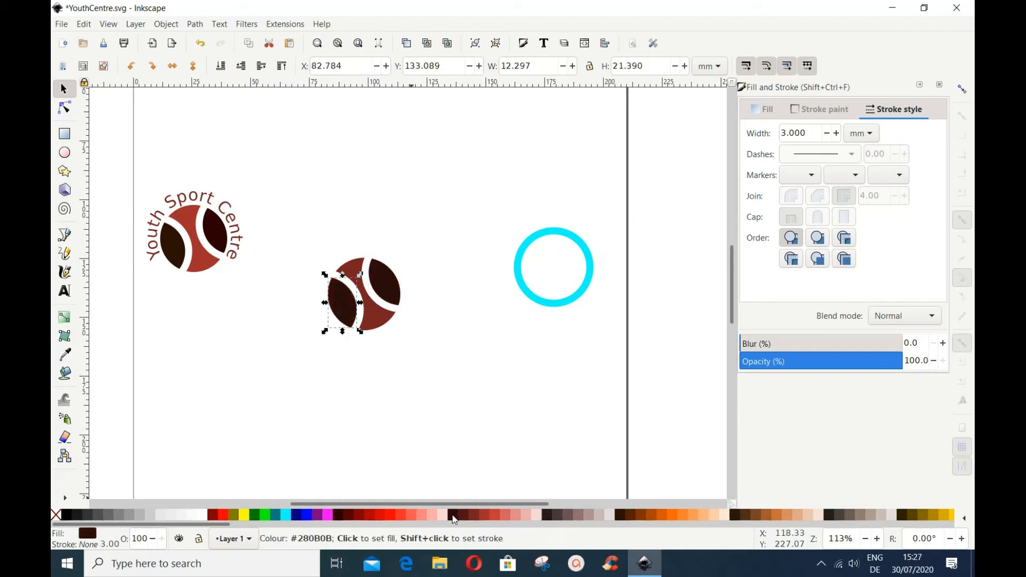
click(383, 319)
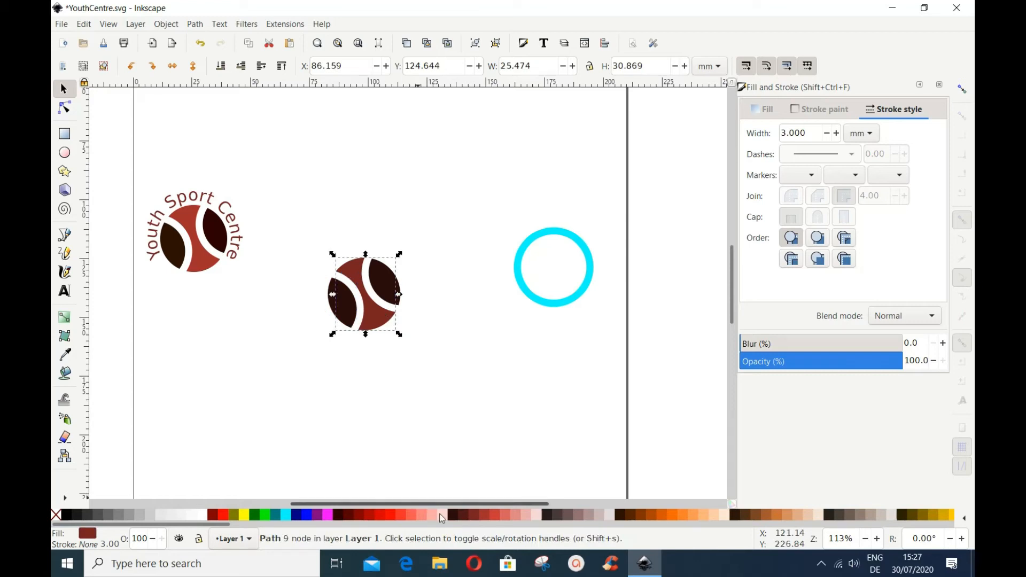
click(483, 517)
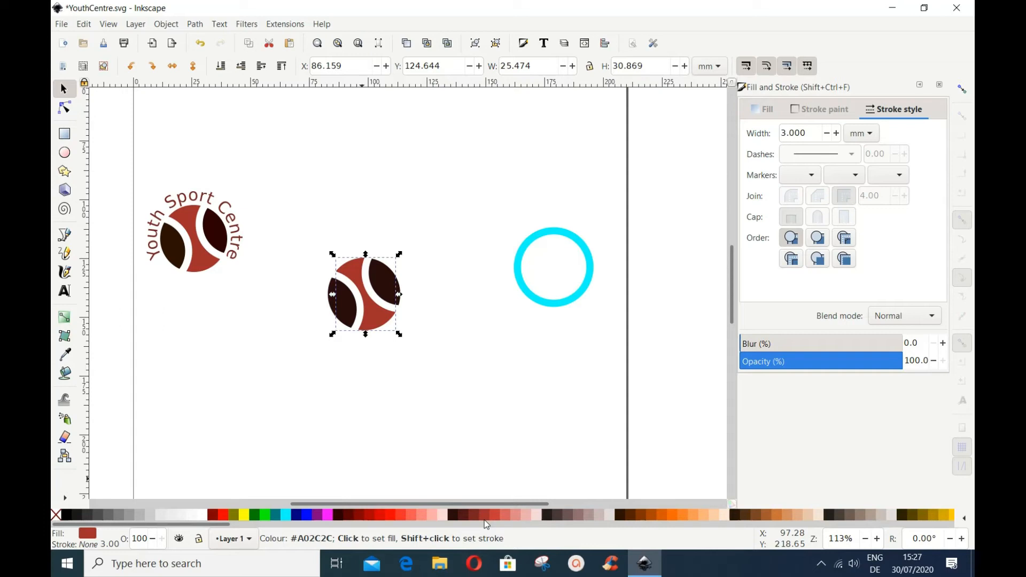
click(421, 395)
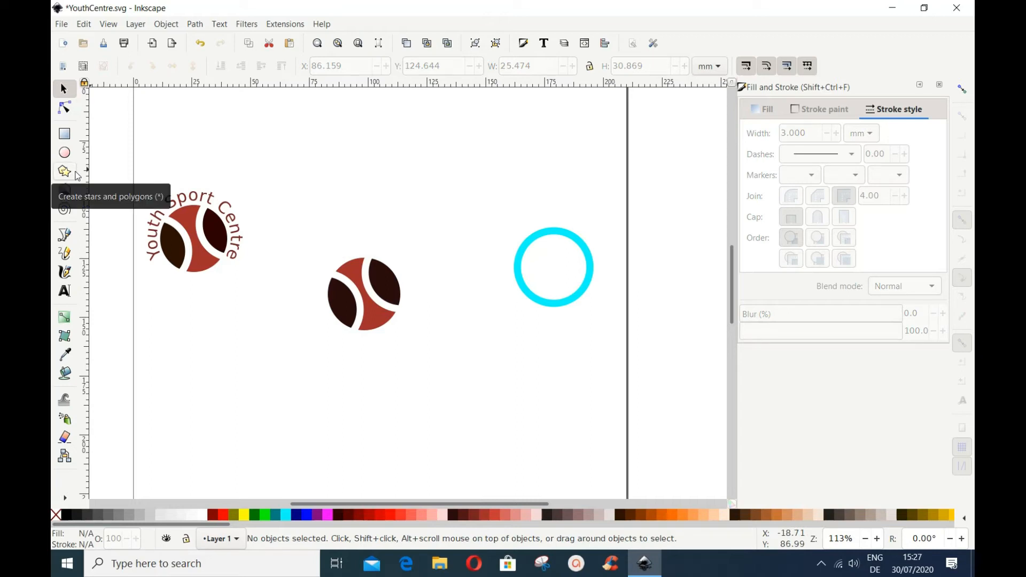
Add the text "Youth Sport Centre" in 20 pt sans-serif just below the cyan ring and fill it with dark red.
click(64, 292)
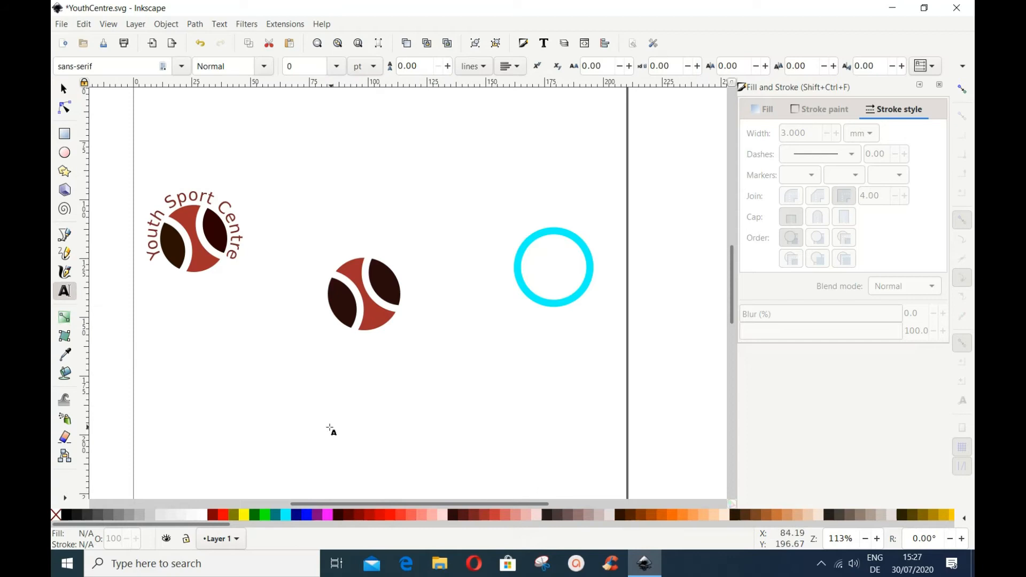
click(514, 331)
click(337, 69)
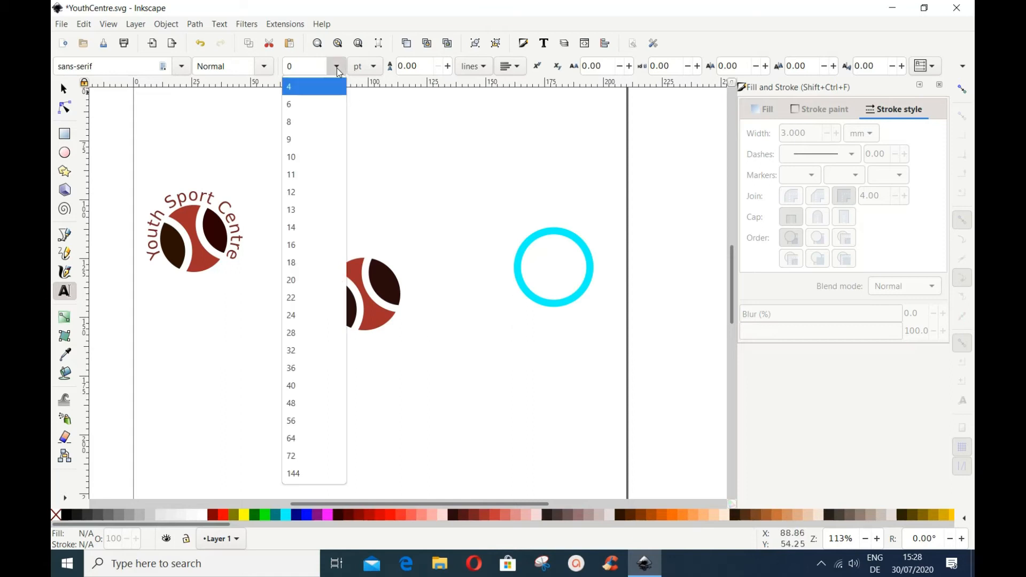
click(318, 282)
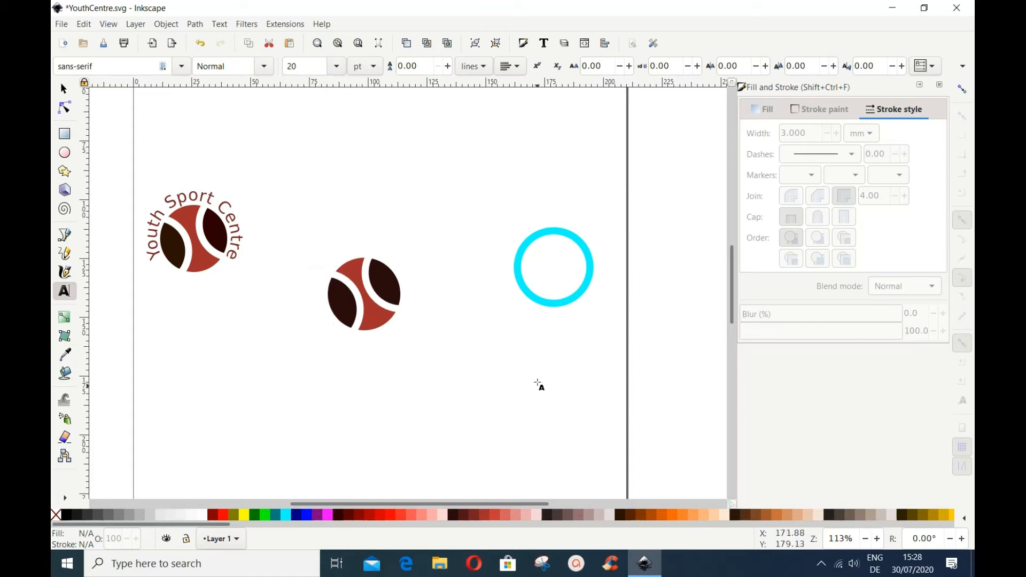
click(510, 325)
text(You)
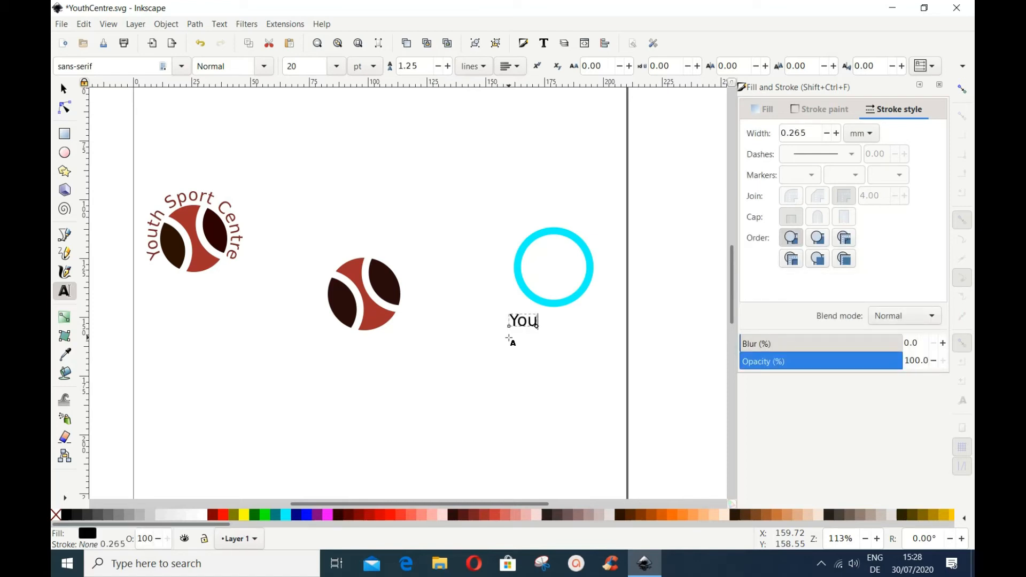
text(th Sport)
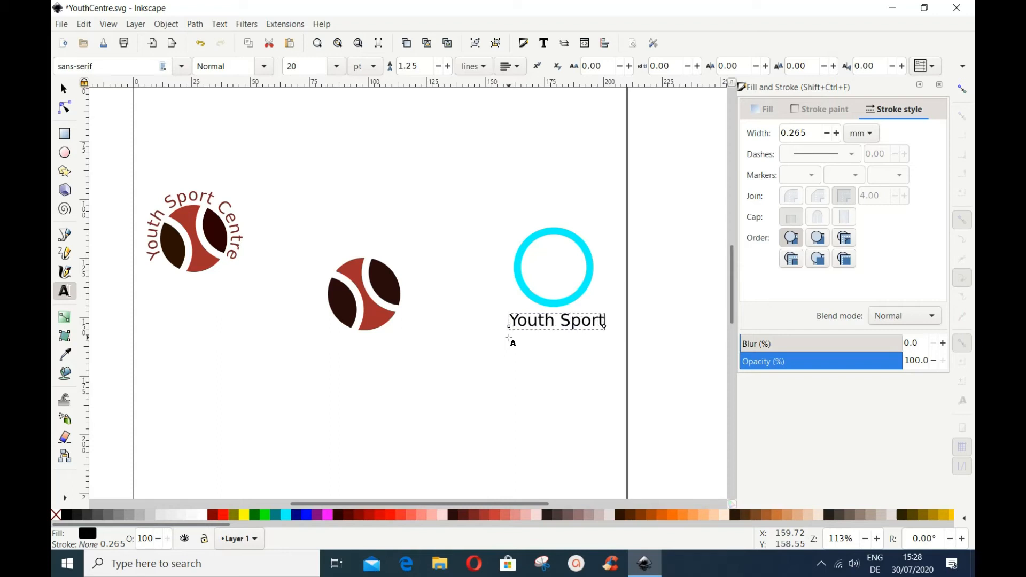
text( Centre)
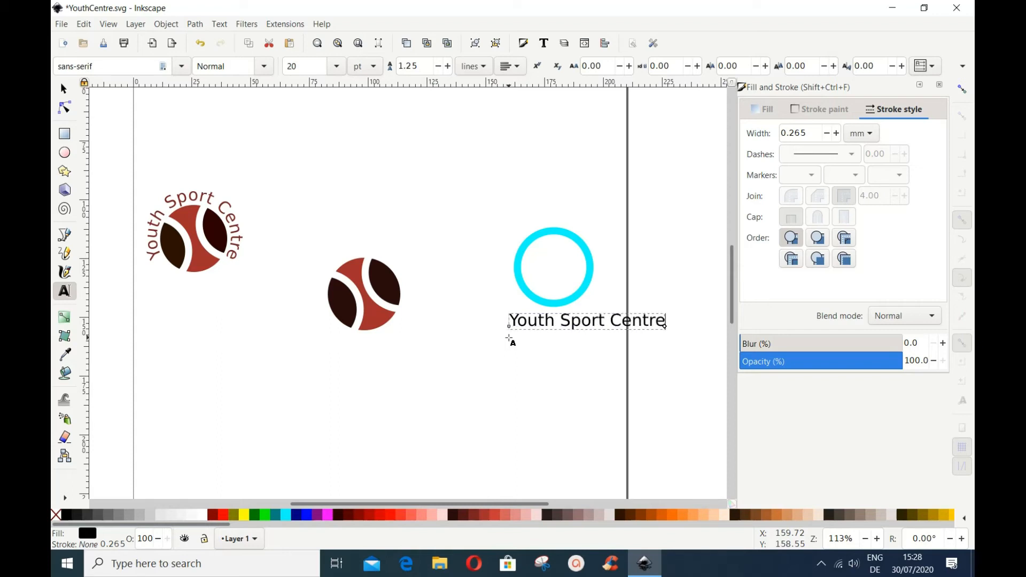
click(467, 516)
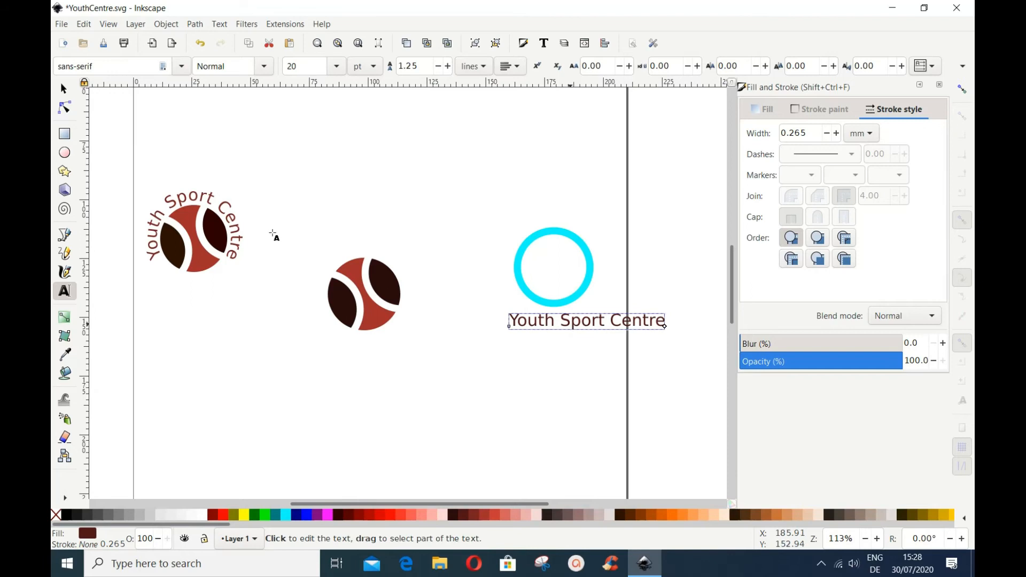
Put the text on the cyan ring's path and flip text and ring horizontally so the lettering runs around the outside.
click(62, 89)
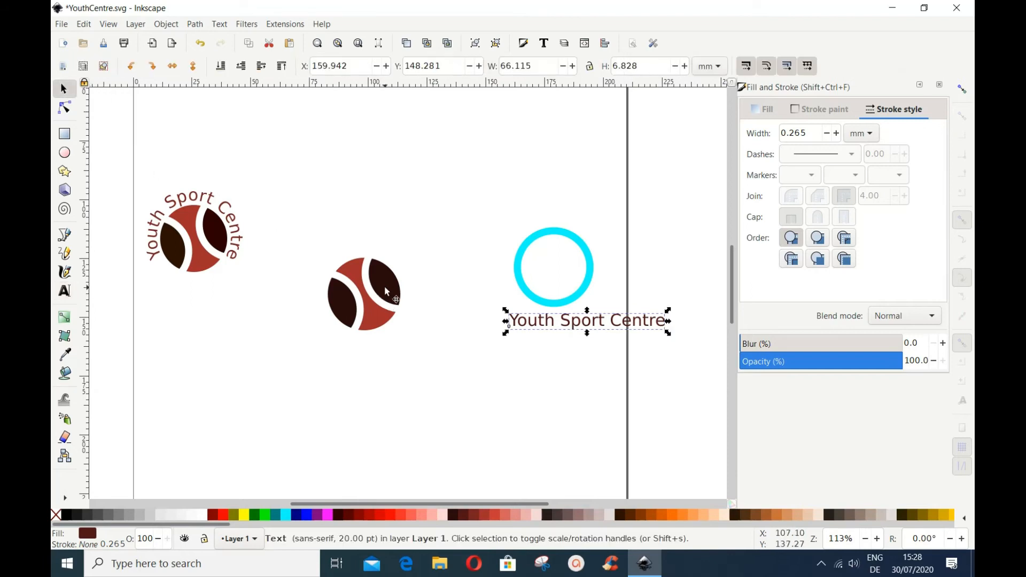
shift+click(525, 294)
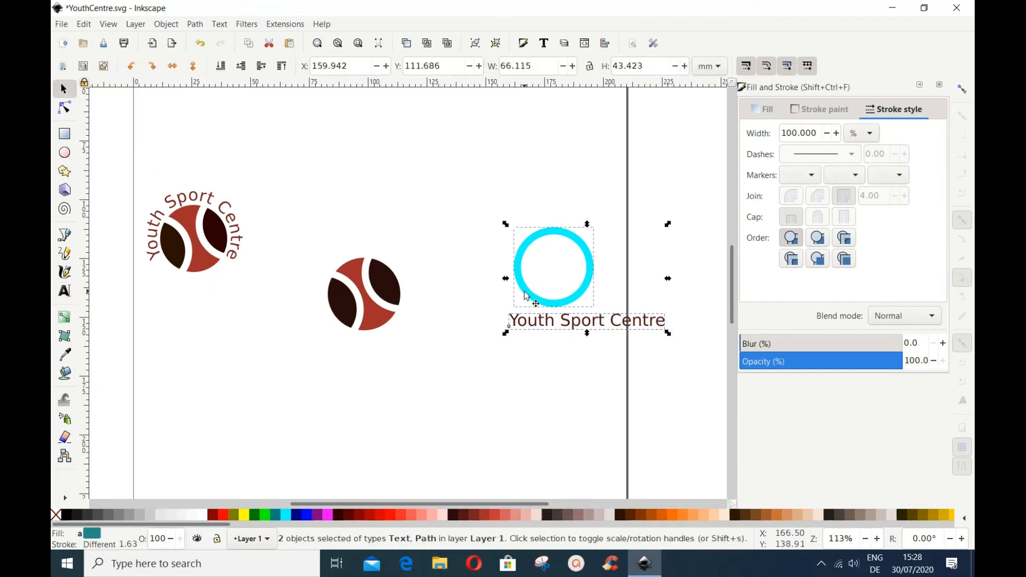
click(219, 25)
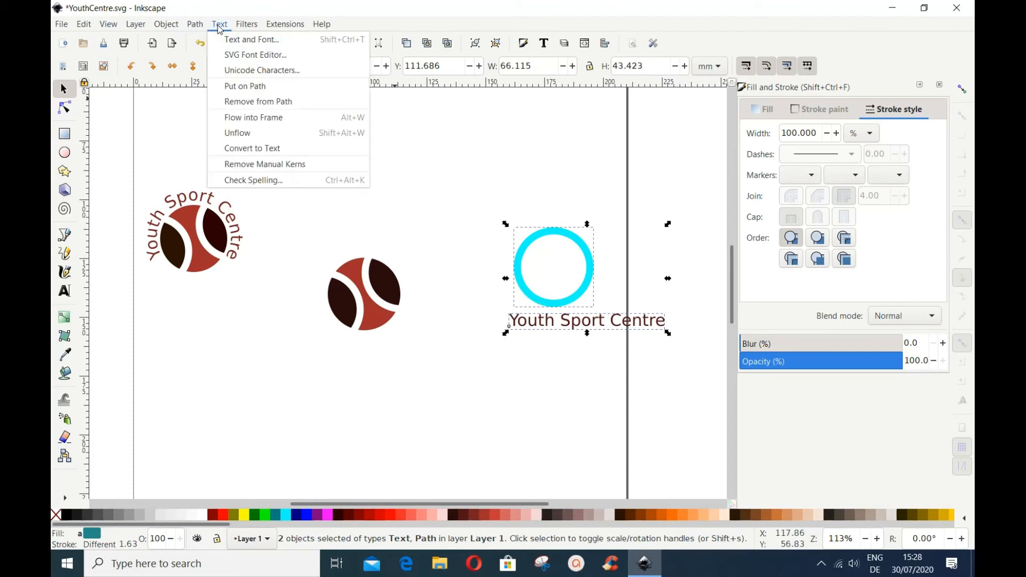
click(262, 87)
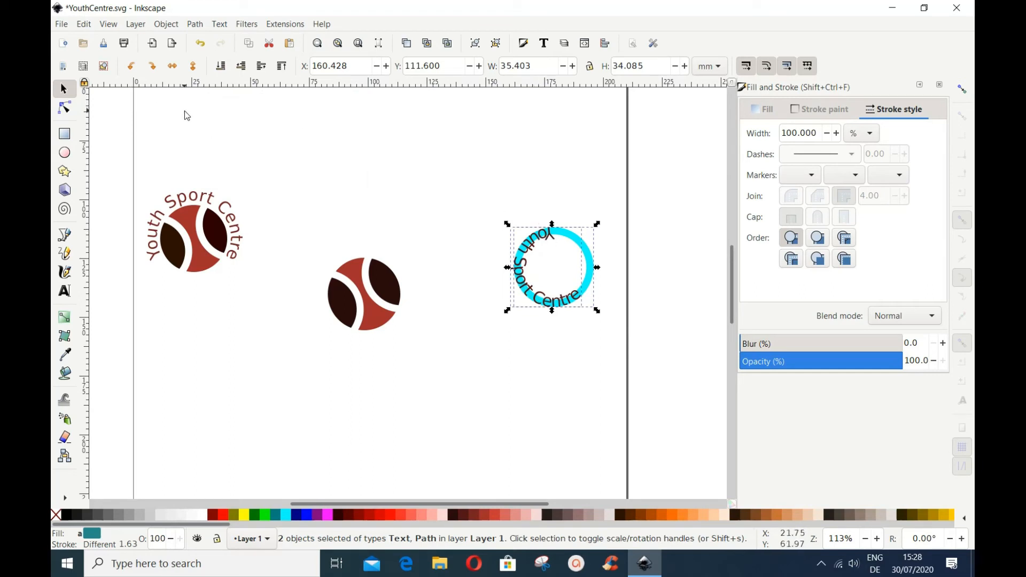
click(173, 67)
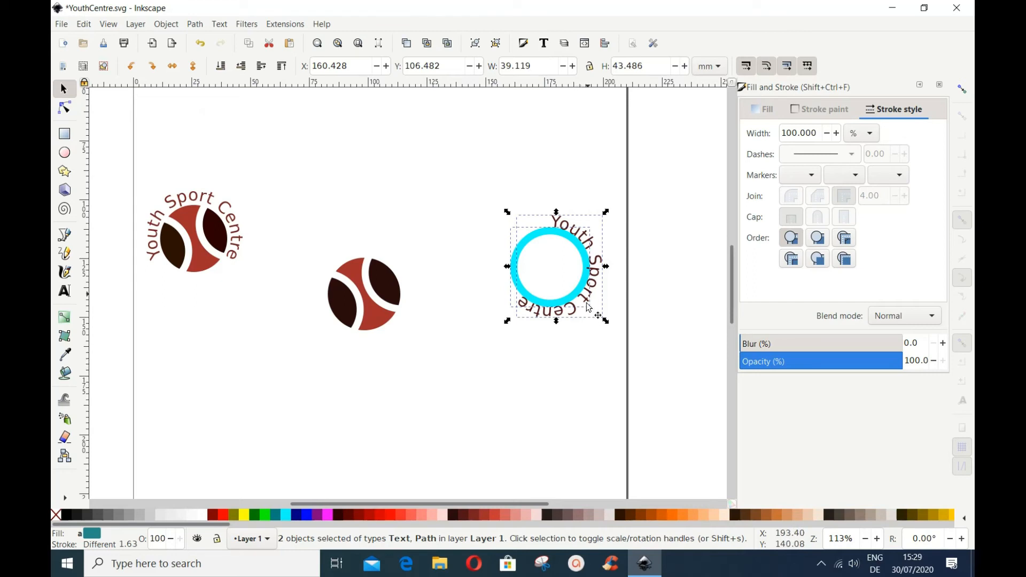
Rotate the text and ring together until the lettering arches over the upper part of the ring.
click(596, 282)
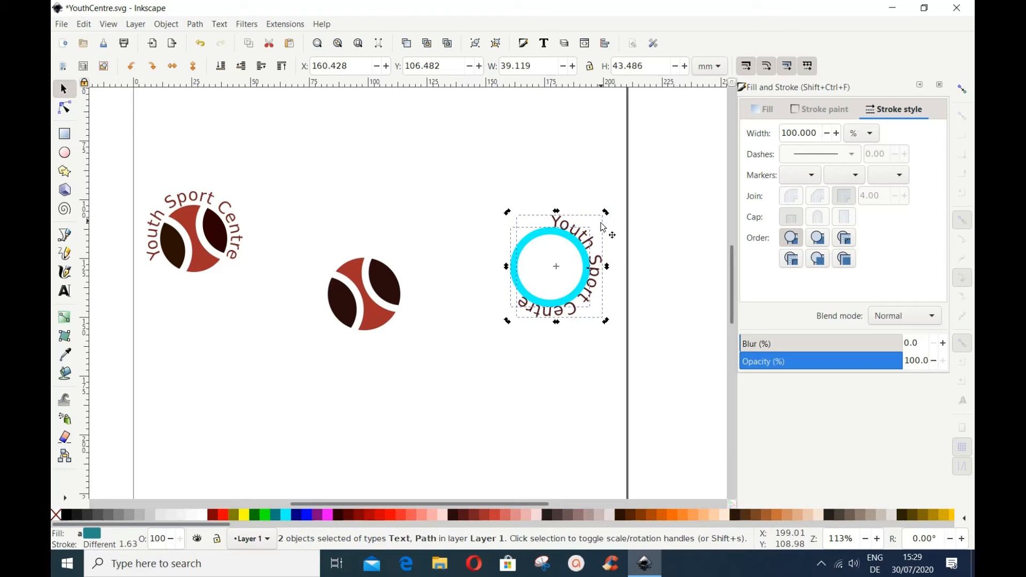
drag(508, 215, 485, 358)
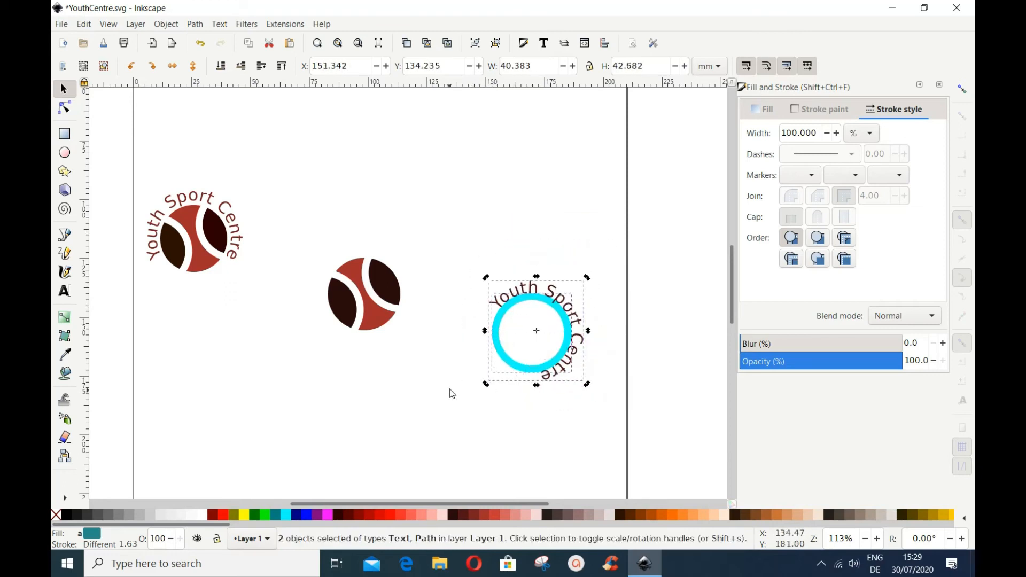
drag(486, 278, 490, 443)
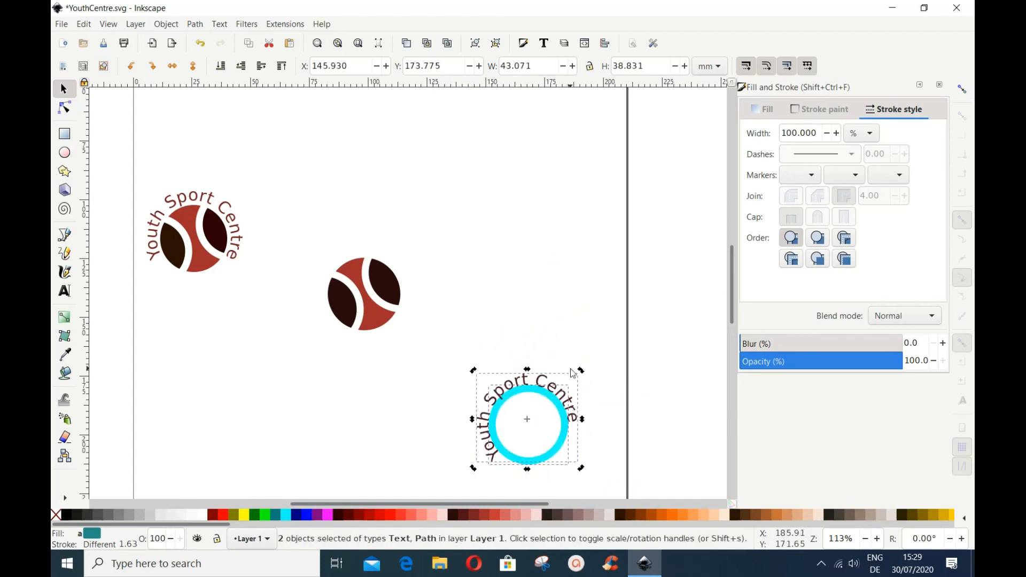
drag(581, 373, 563, 478)
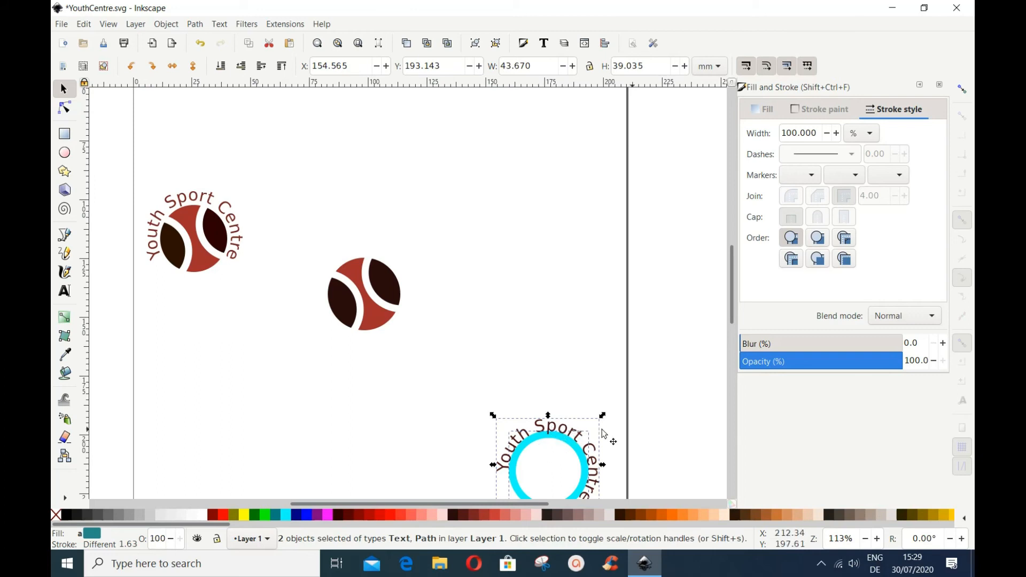
Select only the curved text and rotate it counterclockwise so its two ends sit at nearly the same height.
scroll(645, 428, right, 5)
scroll(521, 422, left, 1)
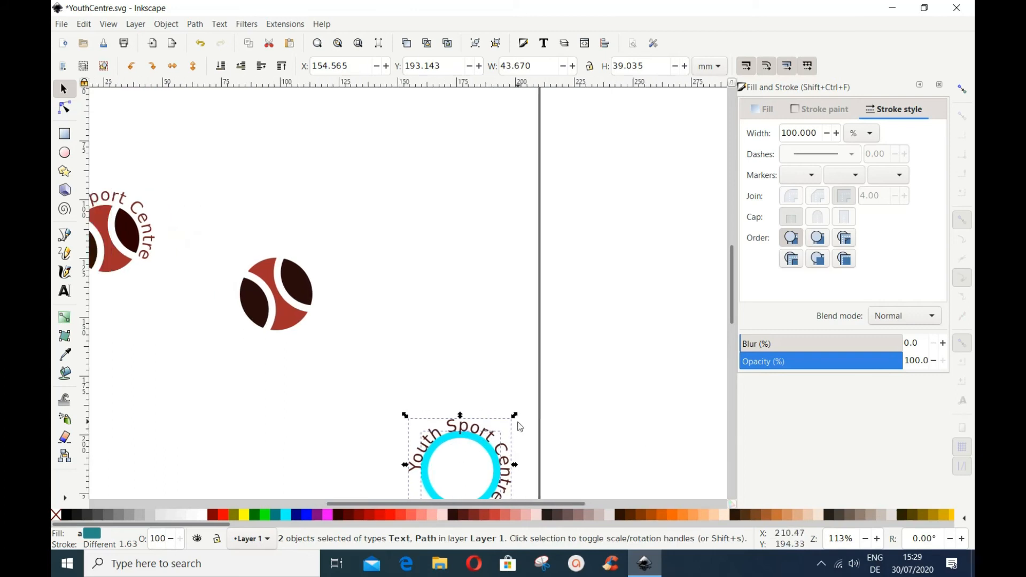
click(482, 474)
mouse_move(494, 459)
mouse_down()
mouse_move(473, 288)
mouse_move(494, 451)
mouse_up()
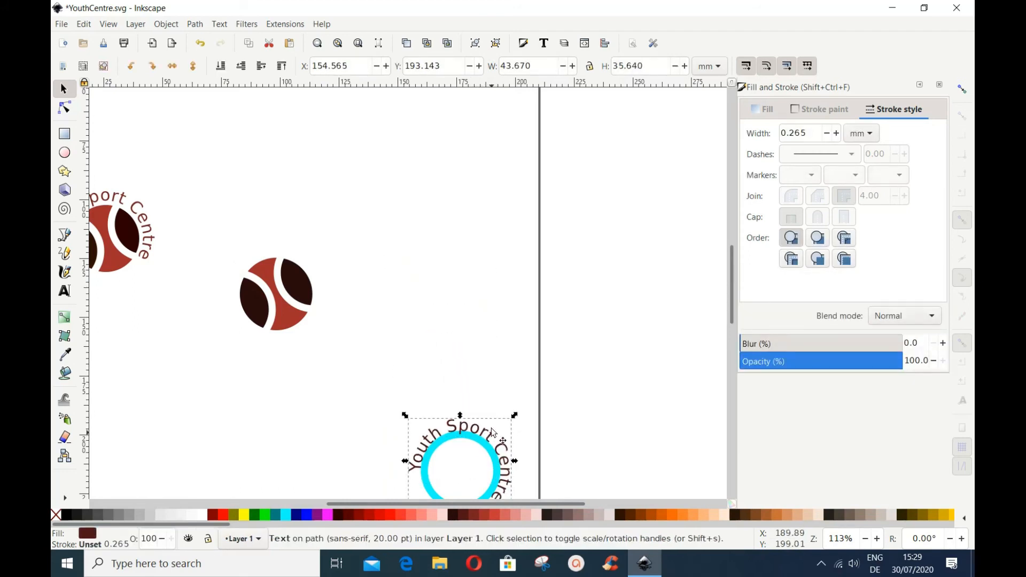
scroll(534, 478, down, 3)
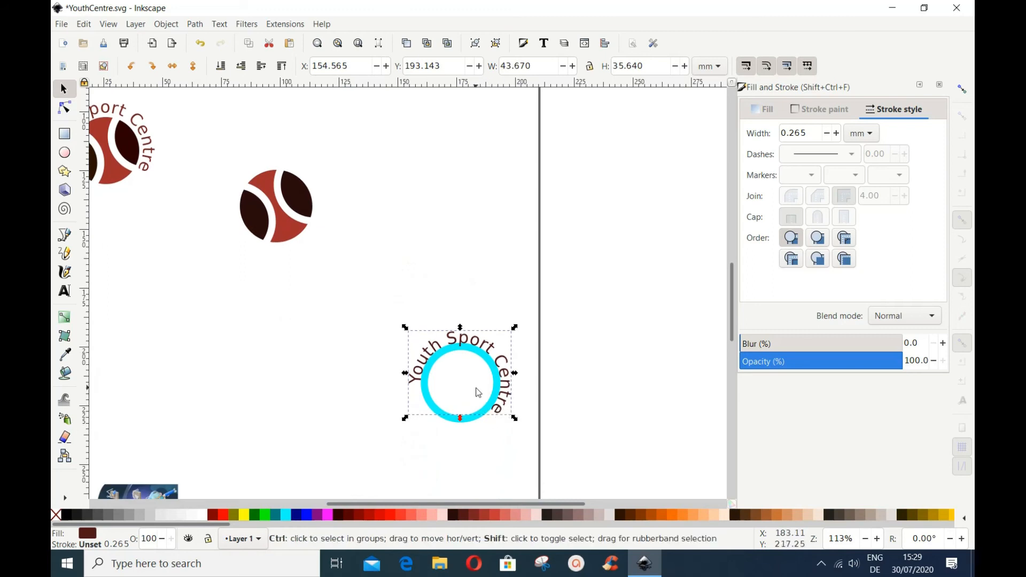
click(499, 356)
drag(406, 330, 404, 394)
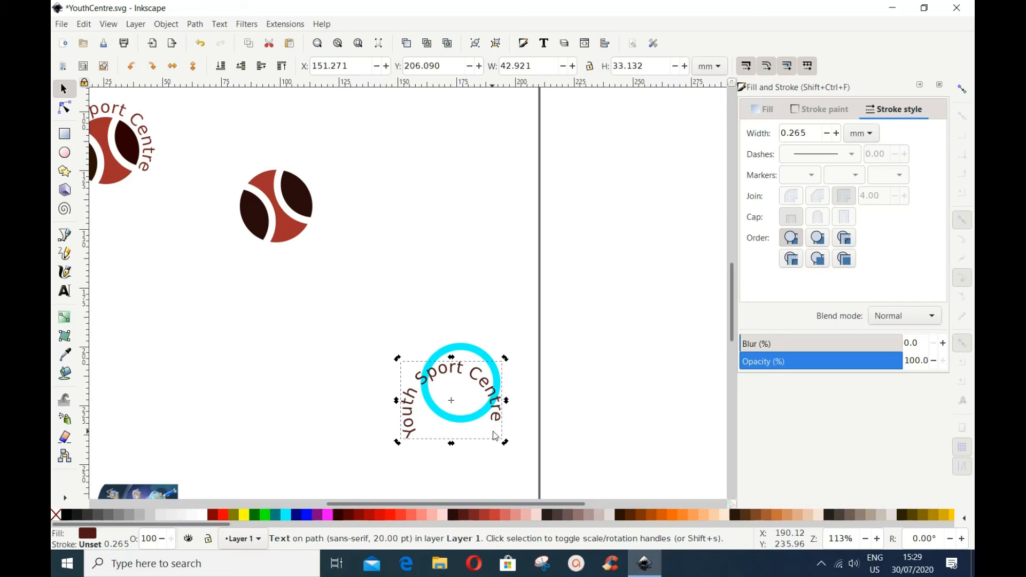
Move the curved text up clear of the cyan ring, to about X 153, Y 153 mm.
click(491, 462)
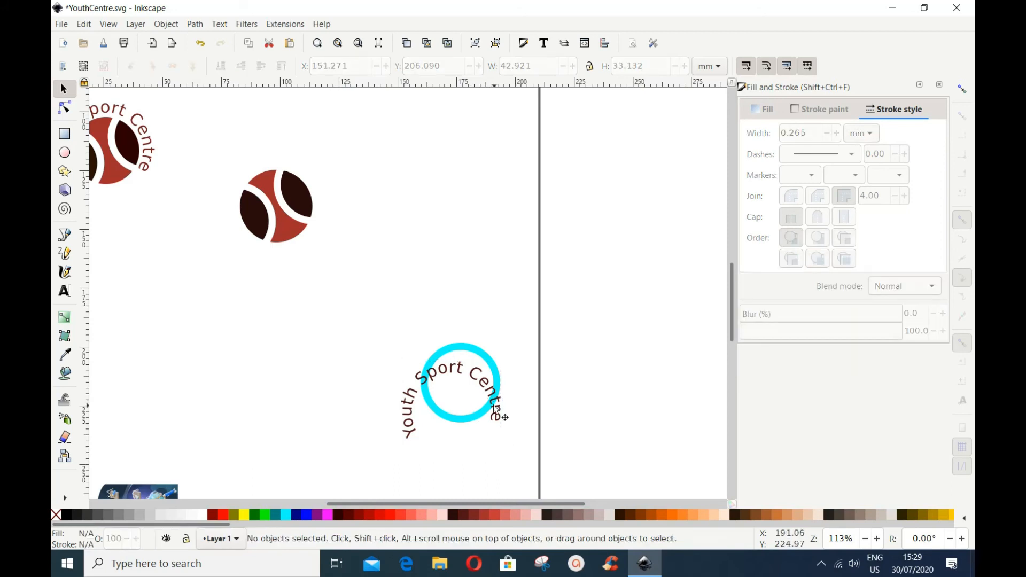
drag(497, 409, 497, 410)
drag(452, 360, 458, 211)
drag(501, 265, 503, 289)
Try to delete the cyan ring while the text is still attached to it, and undo the deletion.
click(486, 361)
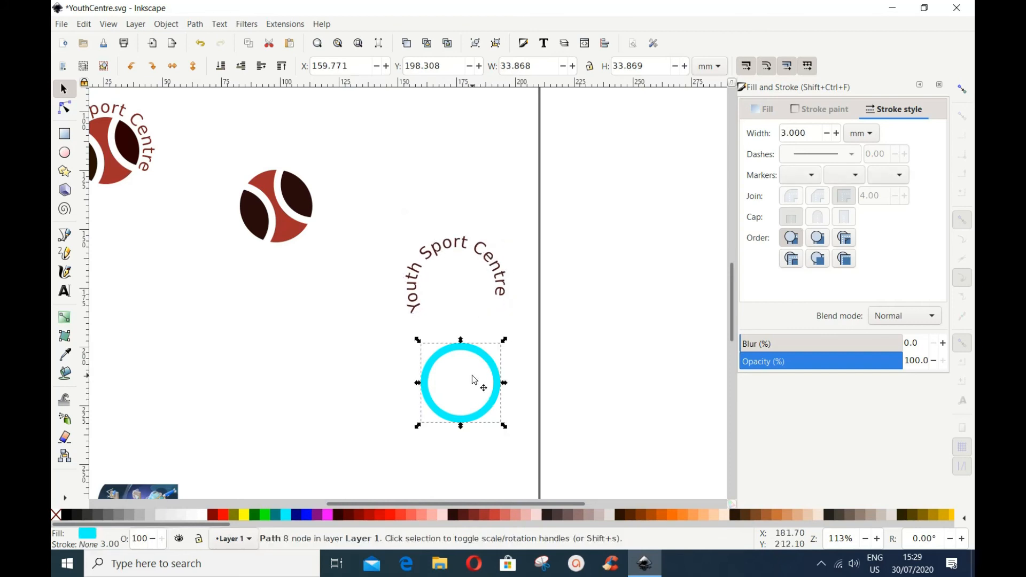
right_click(483, 351)
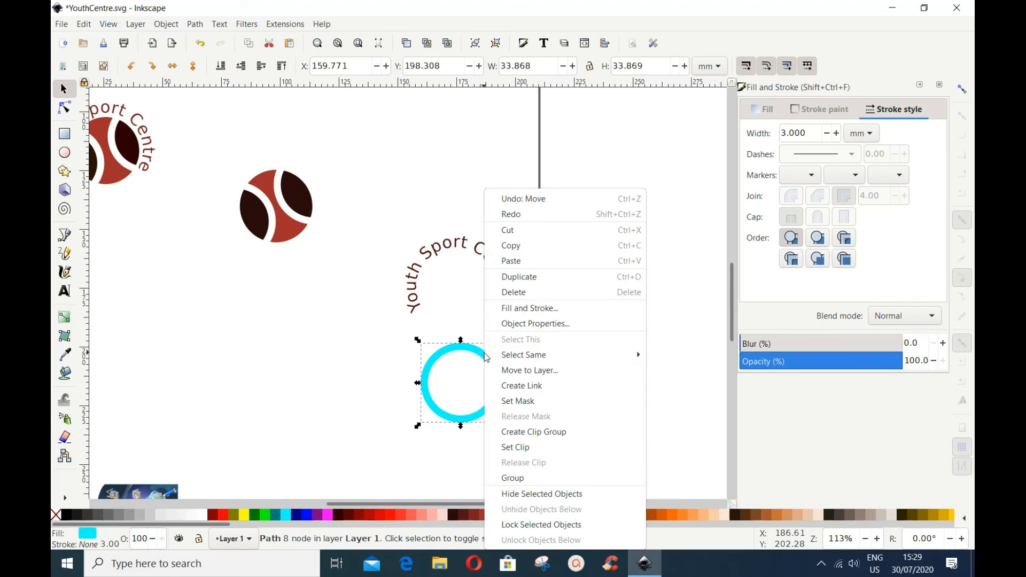
click(517, 292)
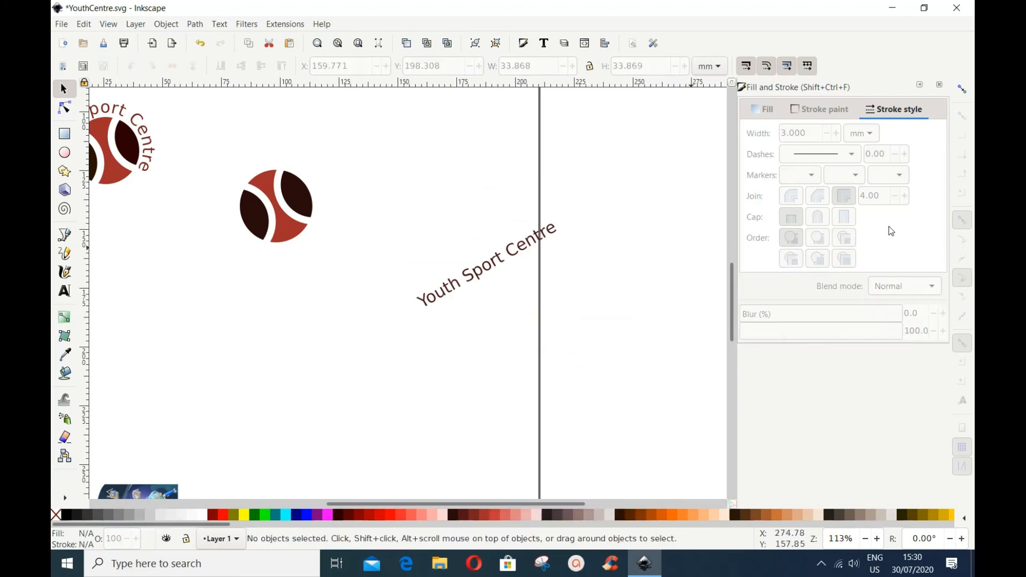
click(200, 44)
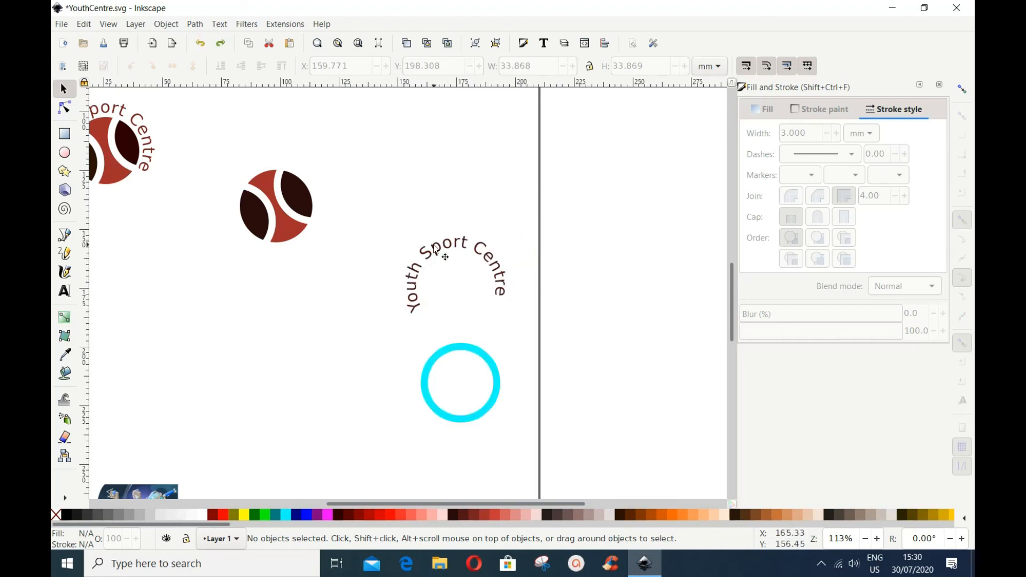
Convert the curved "Youth Sport Centre" text to a path with Object to Path.
click(473, 316)
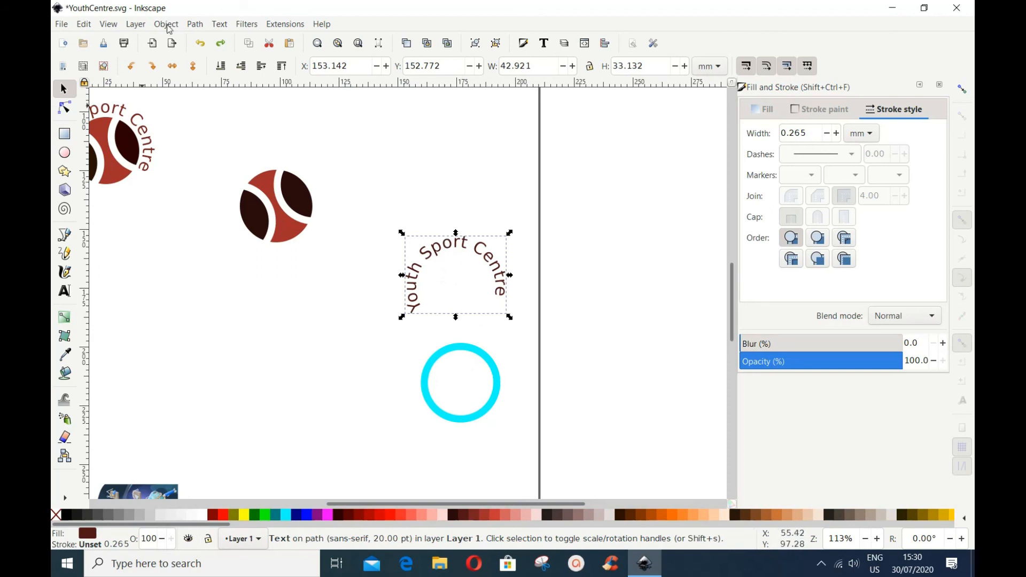
click(193, 24)
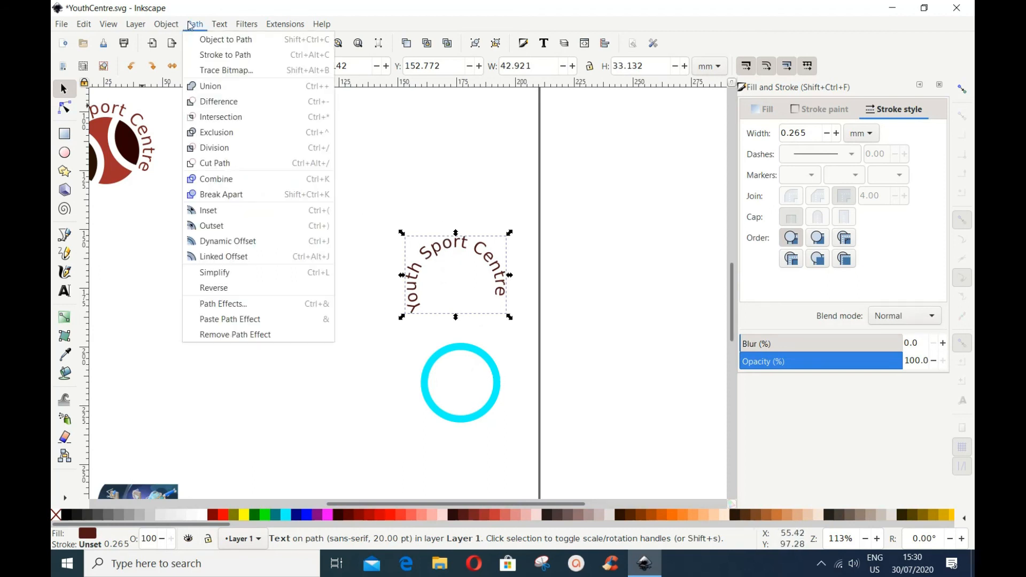
click(209, 47)
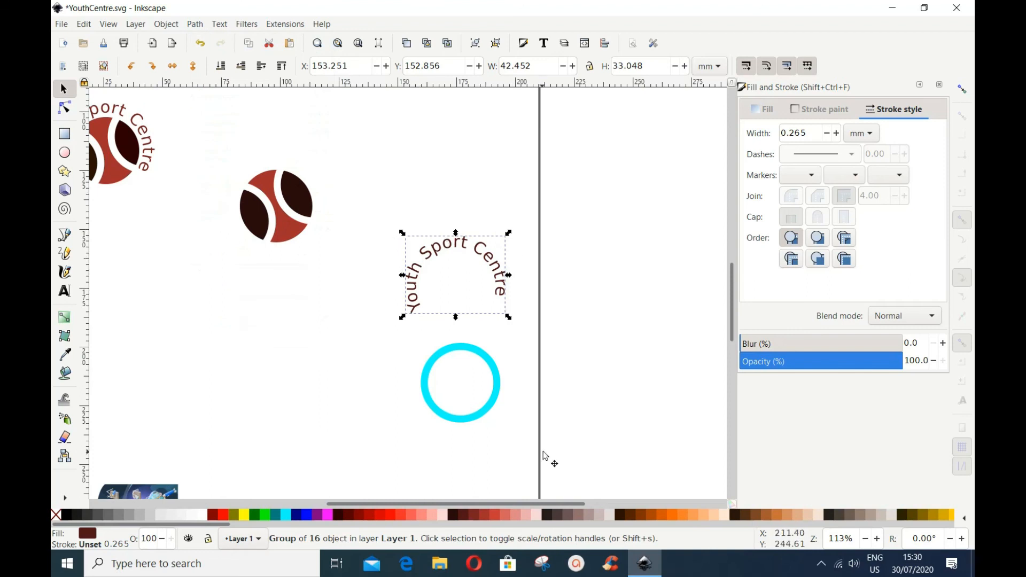
Delete the cyan ring below the converted lettering.
click(490, 411)
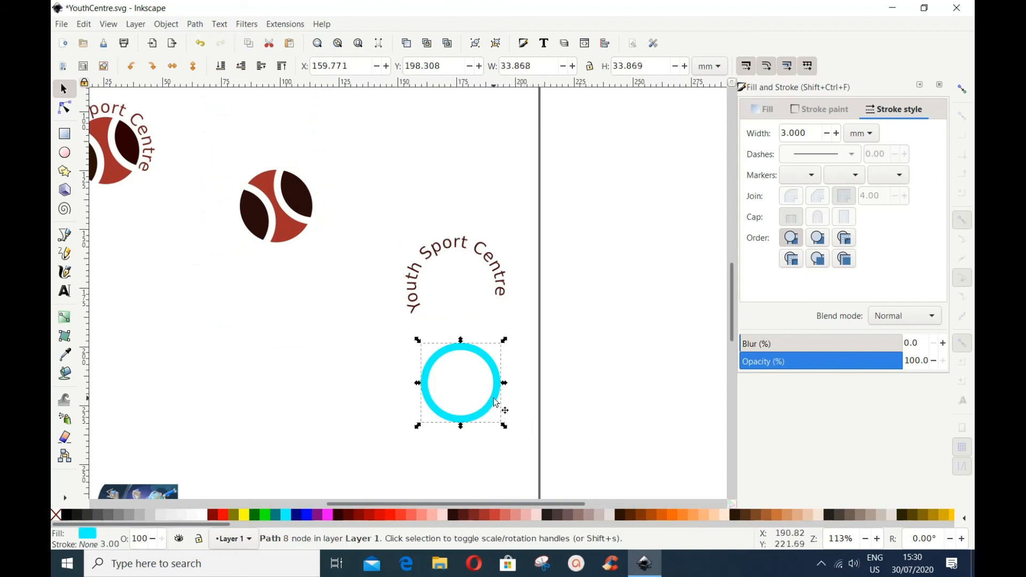
right_click(494, 402)
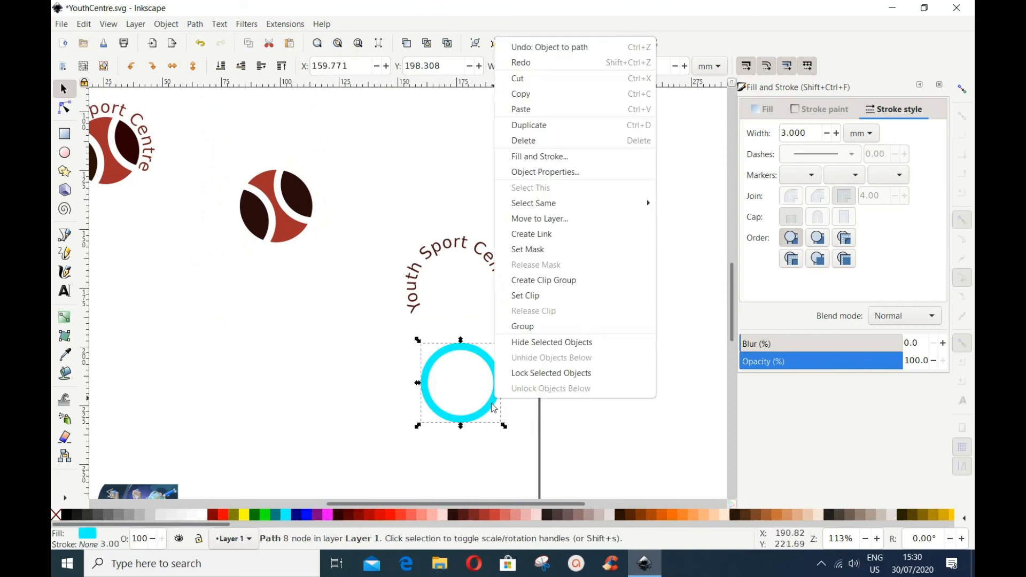
click(526, 142)
Move the lettering onto the ball, rotate it level, and center it around the ball's upper edge at about X 76, Y 119 mm.
drag(432, 251, 259, 170)
click(322, 201)
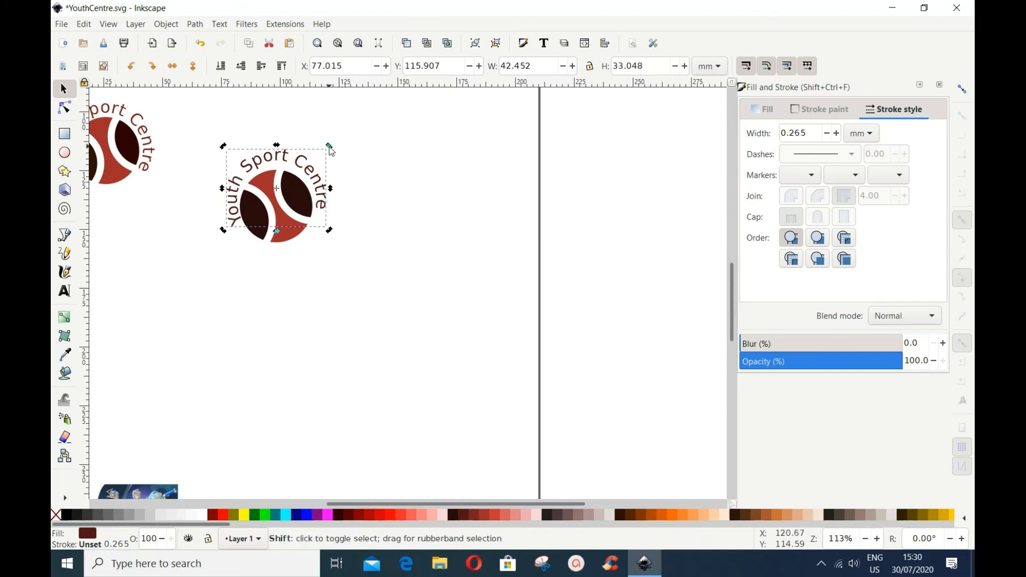
drag(329, 146, 323, 213)
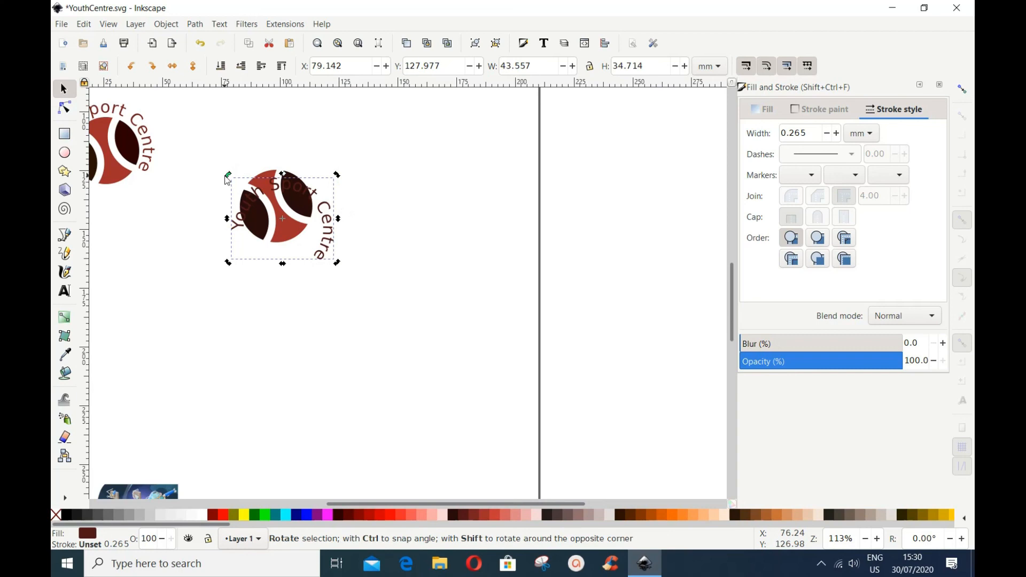
drag(227, 178, 222, 210)
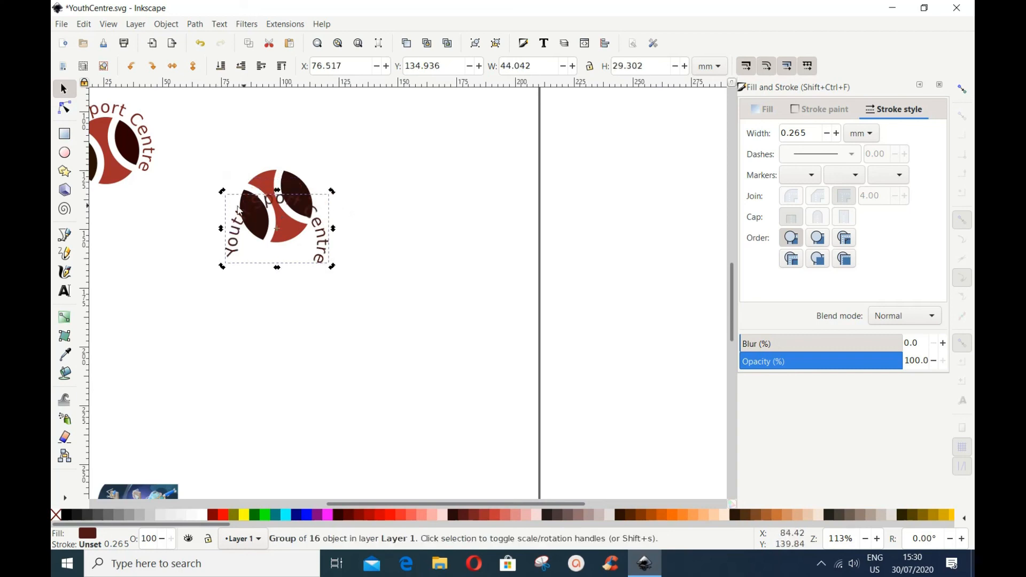
click(367, 263)
drag(289, 210, 288, 172)
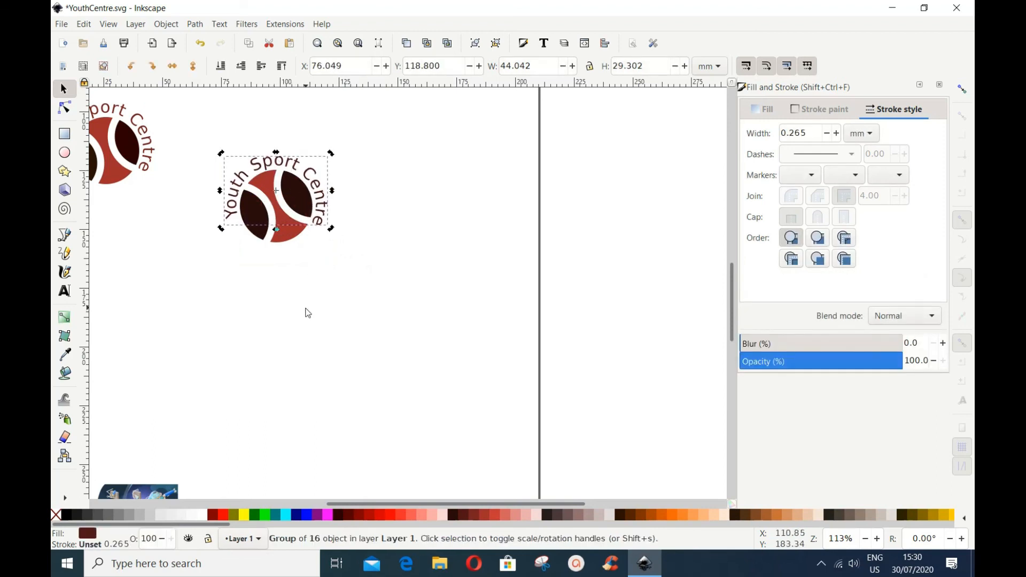
click(309, 313)
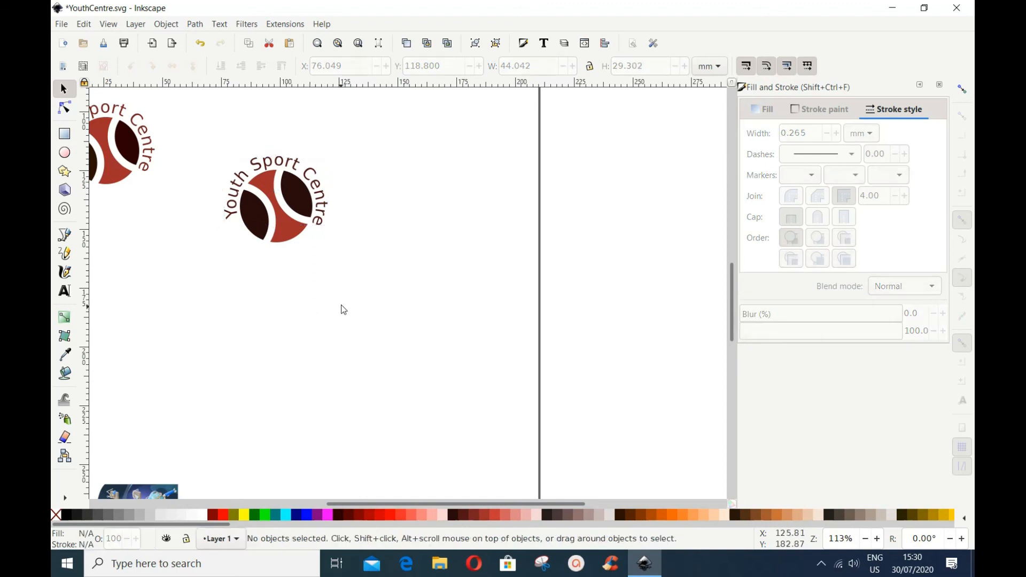